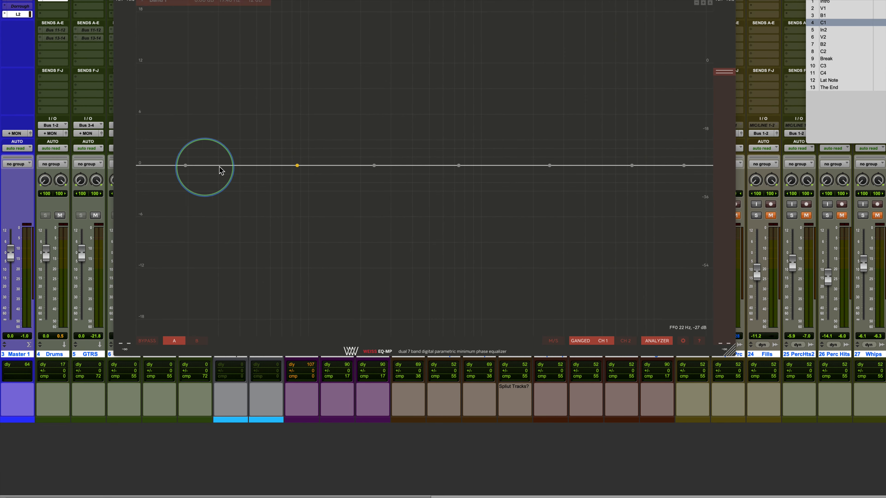
# Boost Band 2 of the Drums EQ to 2.42 dB at 86.40 Hz and move its parameter box clear of the curve.
pyautogui.moveTo(297, 166); pyautogui.dragTo(297, 145)
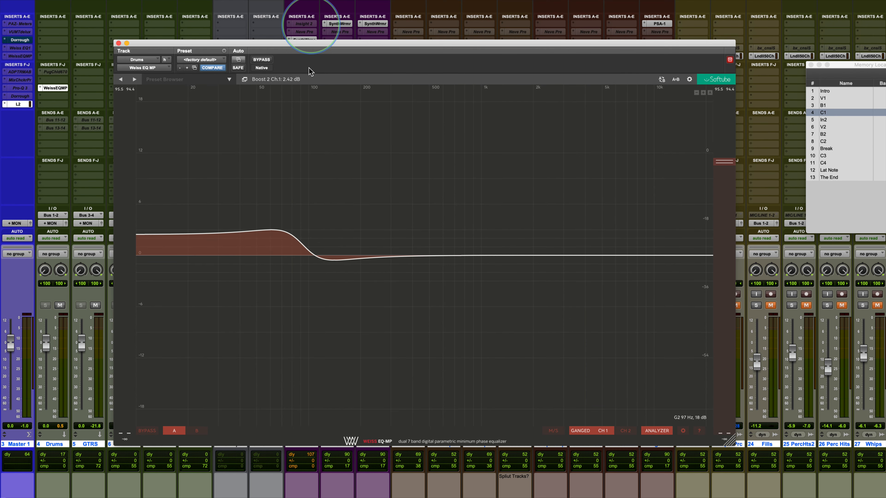
pyautogui.moveTo(297, 237)
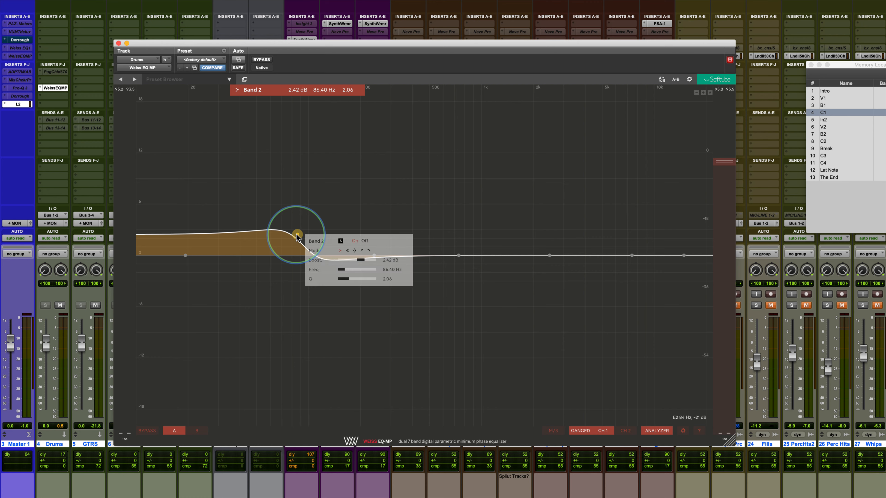
pyautogui.moveTo(401, 240); pyautogui.dragTo(442, 180)
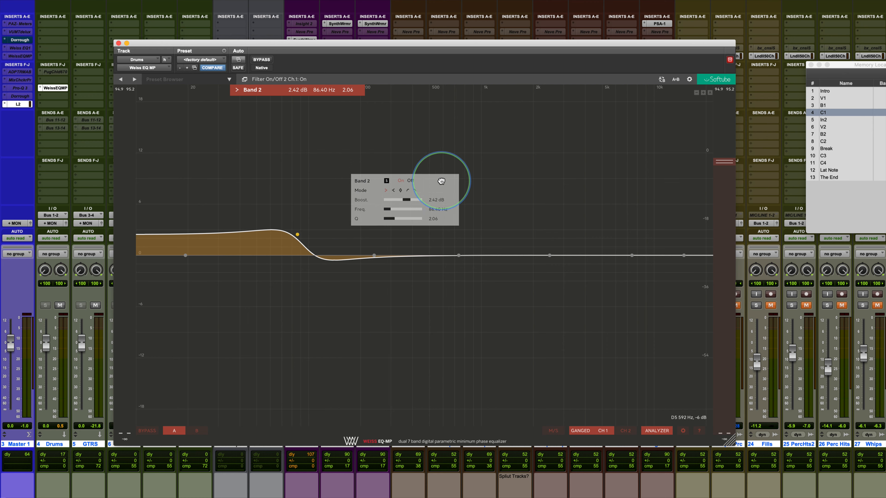
pyautogui.click(396, 207)
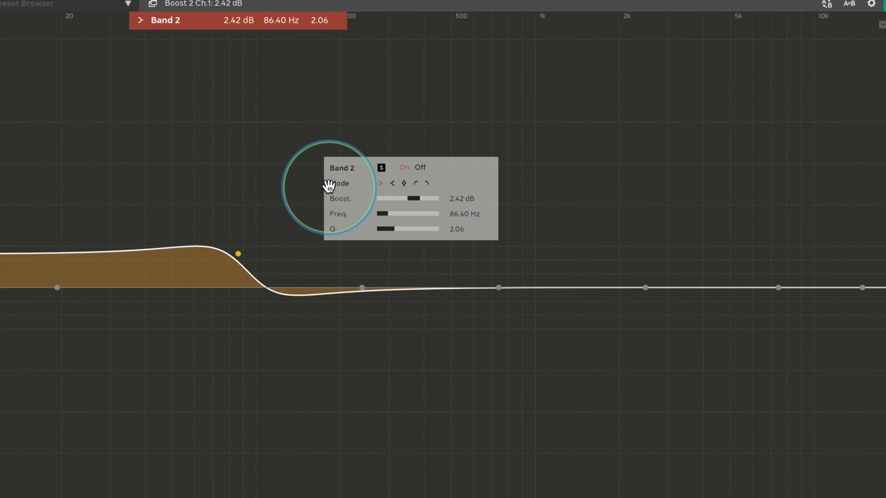
# Try Band 2 in the highshelf, lowshelf, peak and highpass modes, ending on lowpass.
pyautogui.click(392, 184)
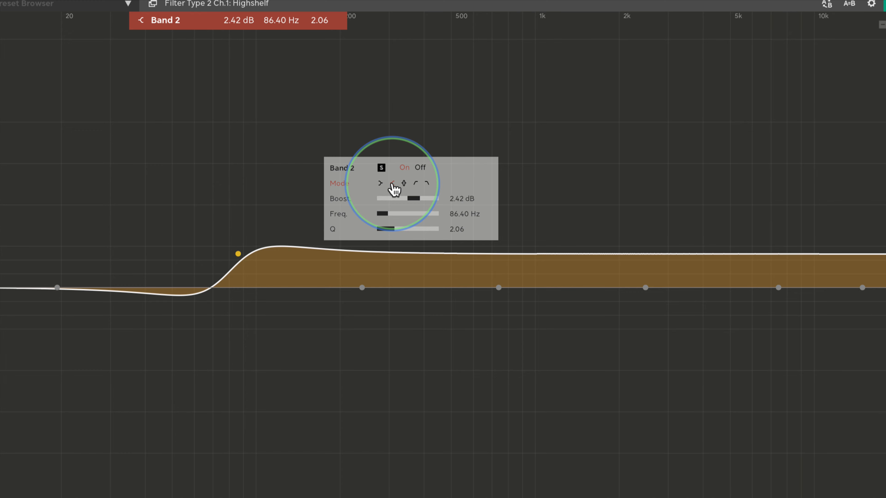
pyautogui.click(381, 184)
pyautogui.click(392, 184)
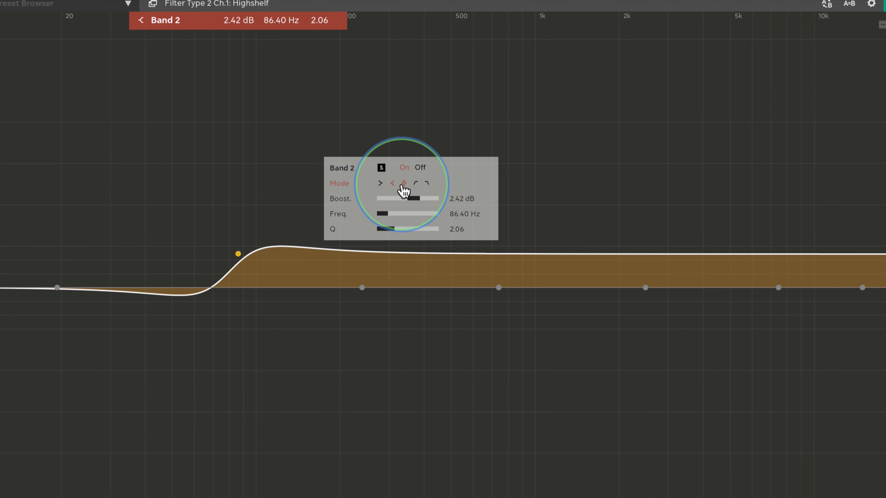
pyautogui.click(403, 184)
pyautogui.click(416, 184)
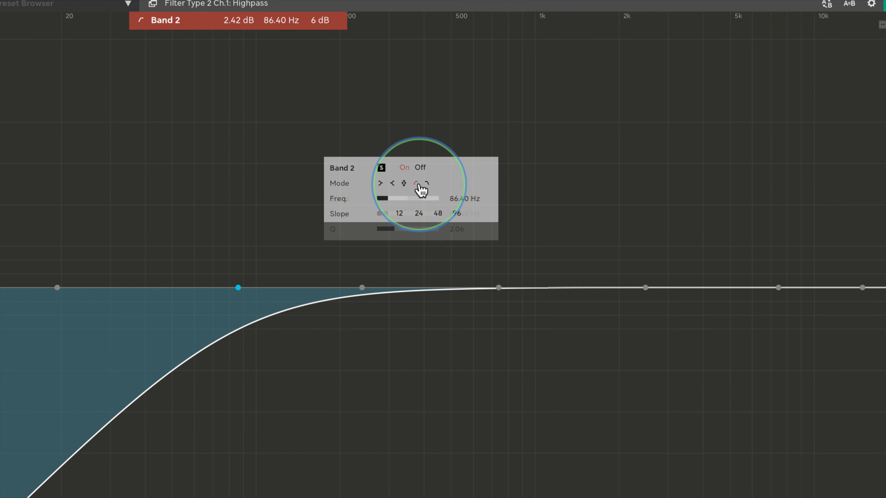
pyautogui.click(379, 184)
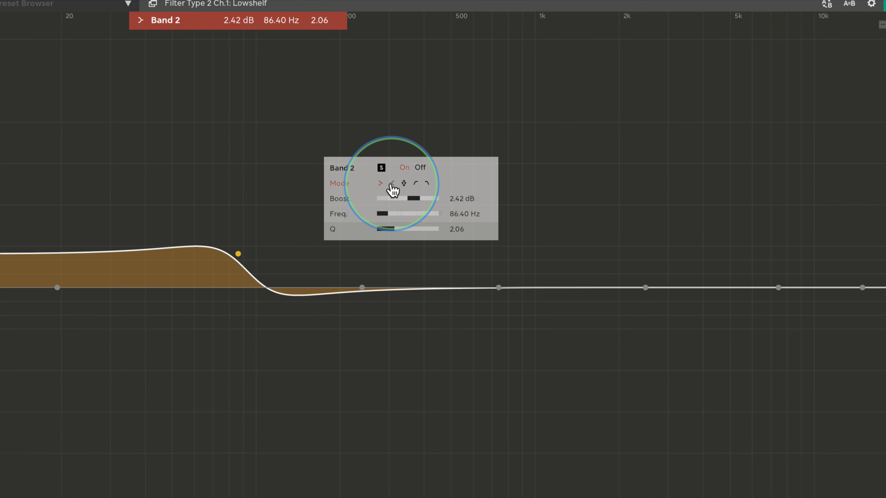
pyautogui.click(393, 184)
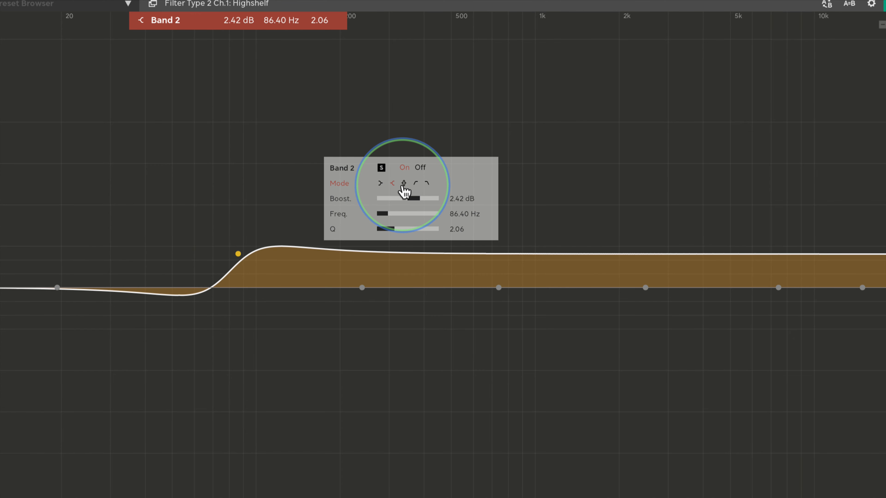
pyautogui.click(417, 185)
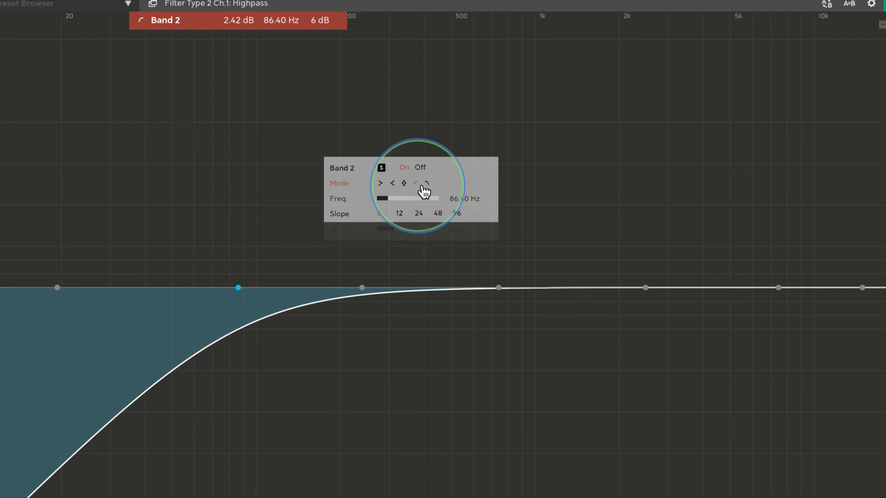
pyautogui.click(427, 185)
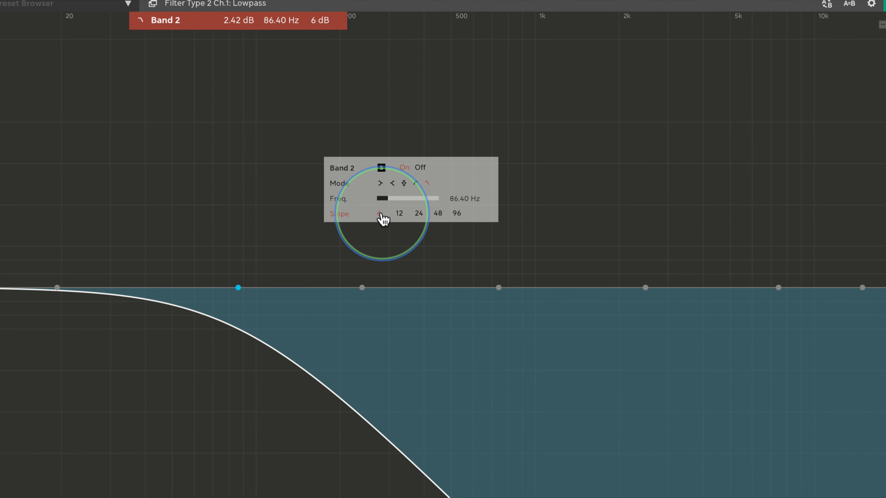
# Set Band 2's frequency to 156.99 Hz and try lowpass slopes of 24, 48, 96 and 6 dB per octave.
pyautogui.moveTo(389, 200); pyautogui.dragTo(401, 200)
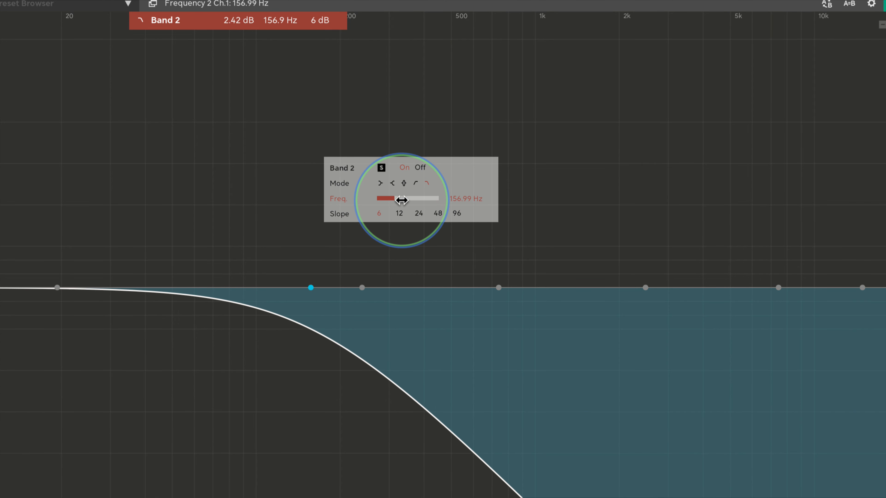
pyautogui.click(419, 214)
pyautogui.click(438, 215)
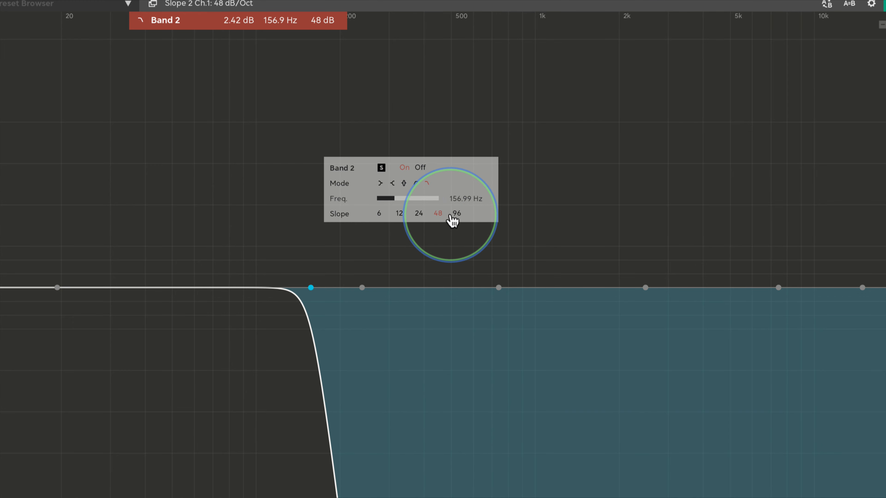
pyautogui.click(457, 214)
pyautogui.click(379, 214)
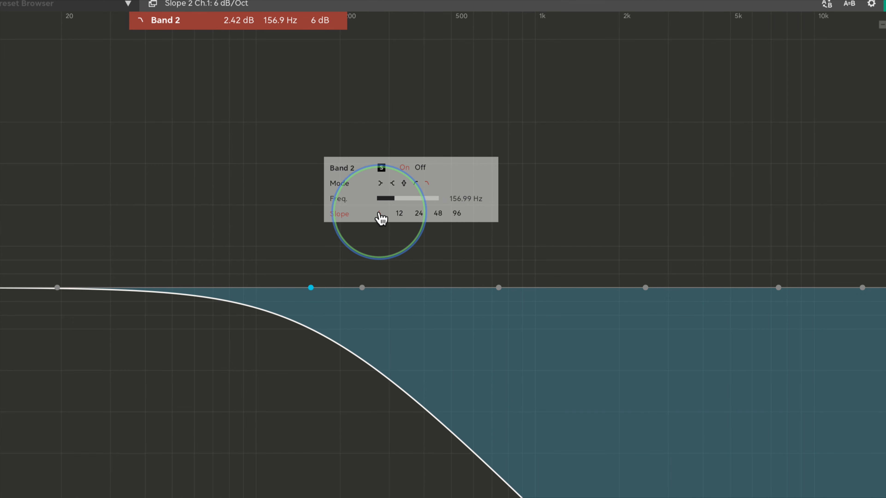
# Try Band 2 as a highshelf with a Q of 3.08, and finish in peak mode with a Q of 2.82.
pyautogui.click(392, 184)
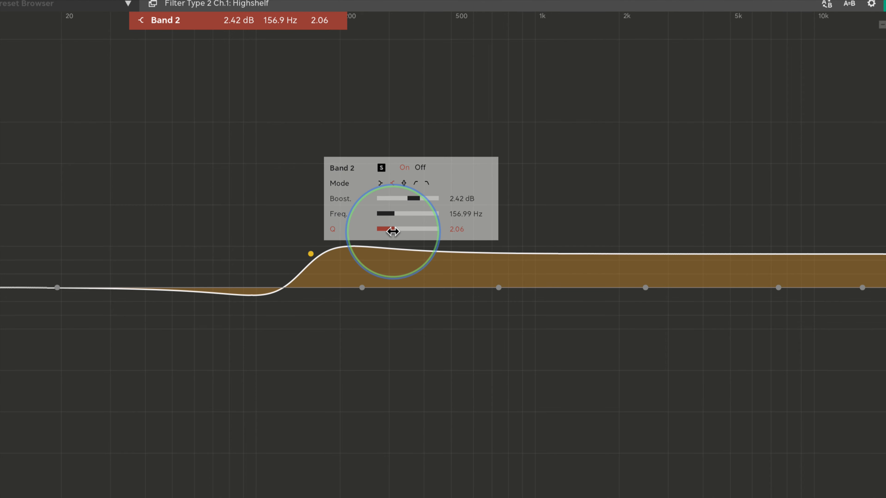
pyautogui.moveTo(394, 229)
pyautogui.mouseDown()
pyautogui.moveTo(413, 231)
pyautogui.moveTo(403, 231)
pyautogui.mouseUp()
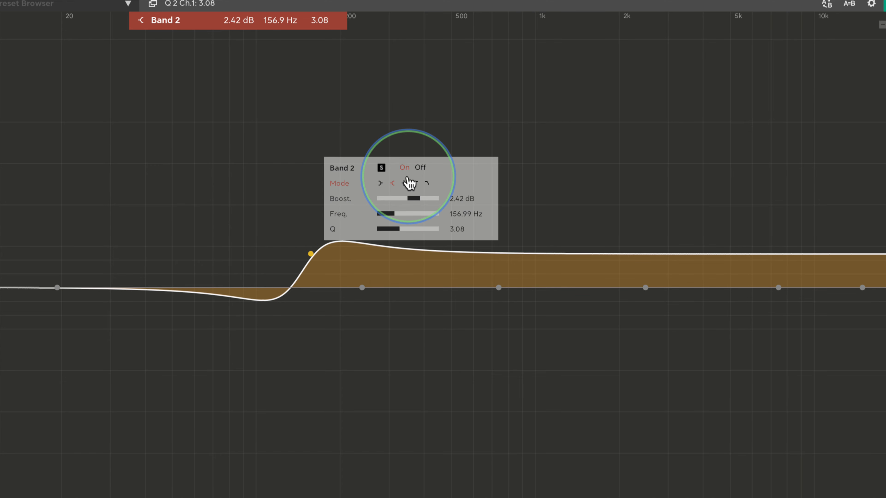
pyautogui.click(404, 183)
pyautogui.moveTo(400, 230)
pyautogui.mouseDown()
pyautogui.moveTo(474, 229)
pyautogui.moveTo(393, 229)
pyautogui.mouseUp()
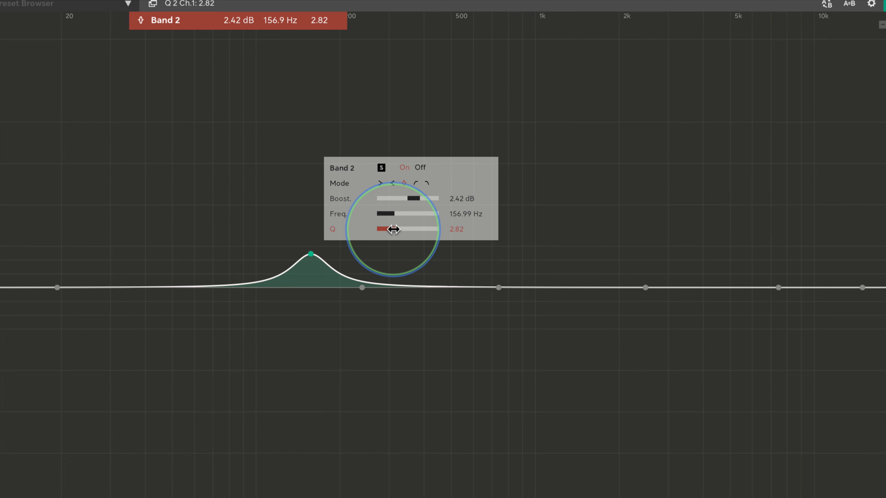
# Toggle Band 2 off and on again, and switch its solo monitoring on and off.
pyautogui.click(420, 171)
pyautogui.click(404, 169)
pyautogui.click(381, 168)
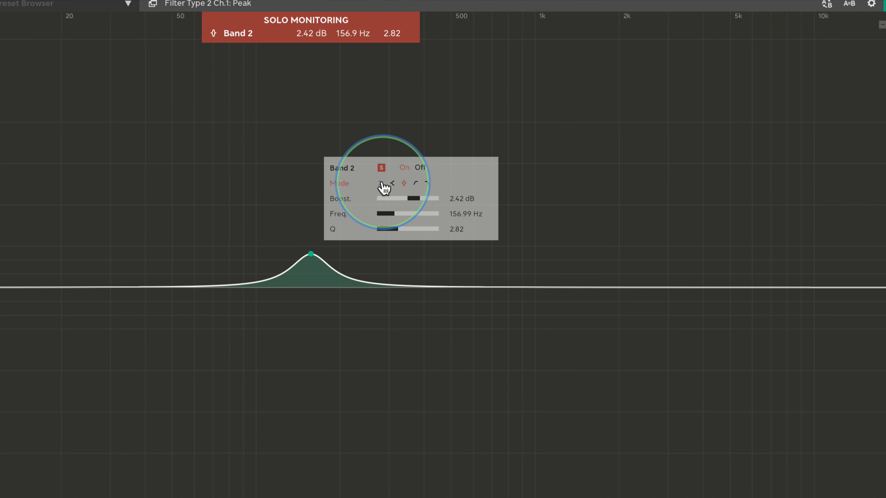
pyautogui.click(382, 168)
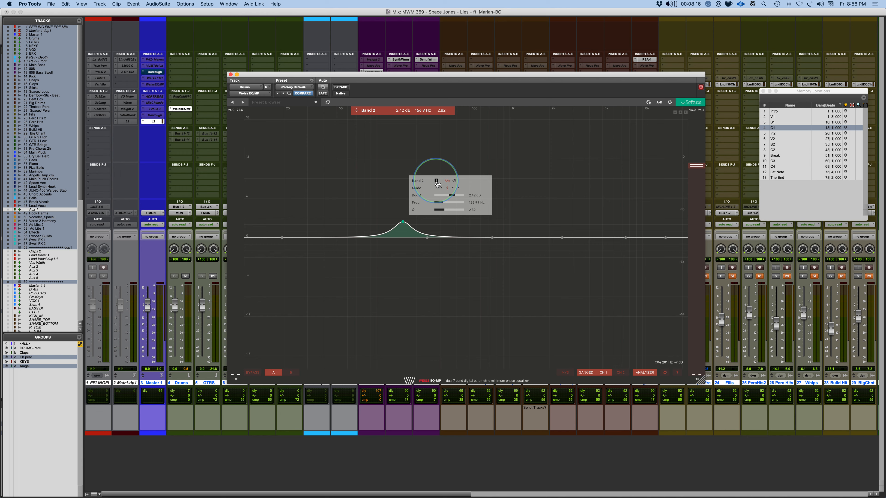
# Close the Drums EQ, open the Weiss EQ MP on the Main Bass track, and solo that track.
pyautogui.click(179, 109)
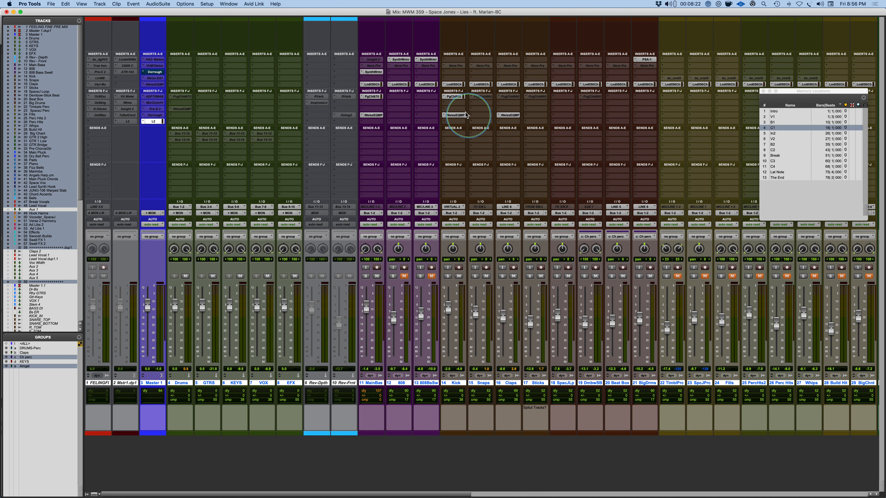
pyautogui.click(377, 115)
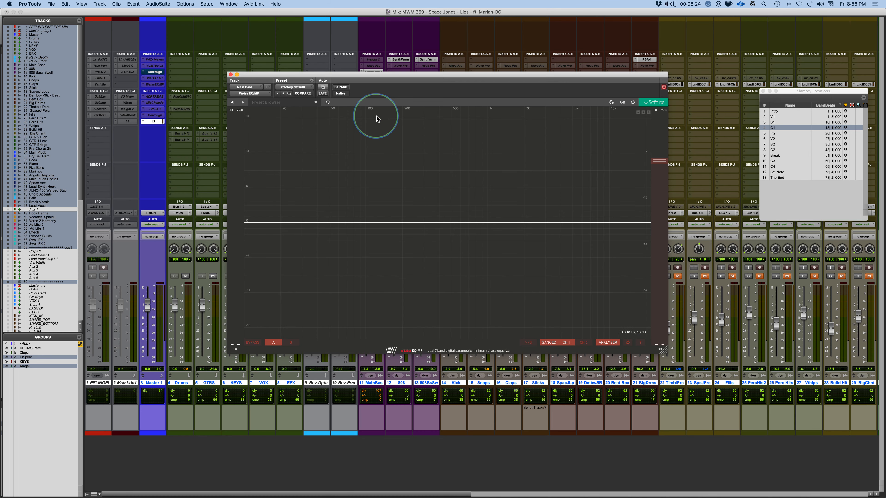
pyautogui.moveTo(521, 77); pyautogui.dragTo(688, 74)
pyautogui.click(365, 276)
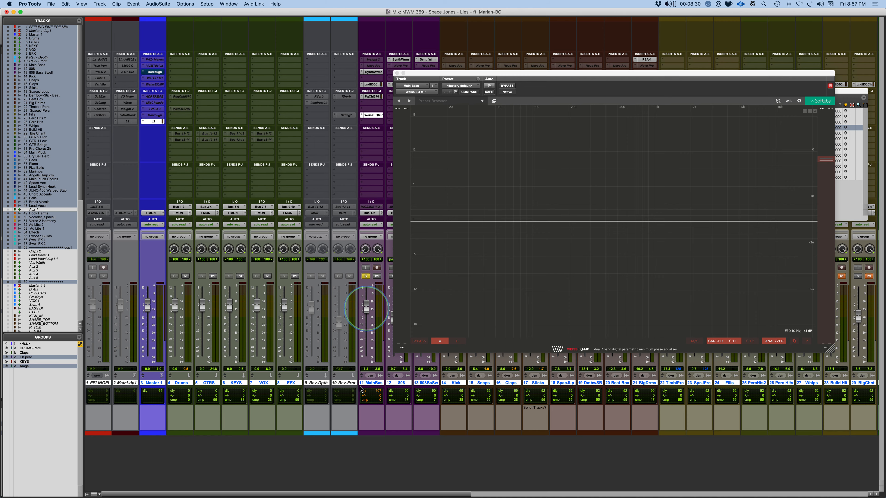
# Solo the Kick track instead of Main Bass and open the Kick's Weiss EQ MP.
pyautogui.hscroll(5, 353, 436)
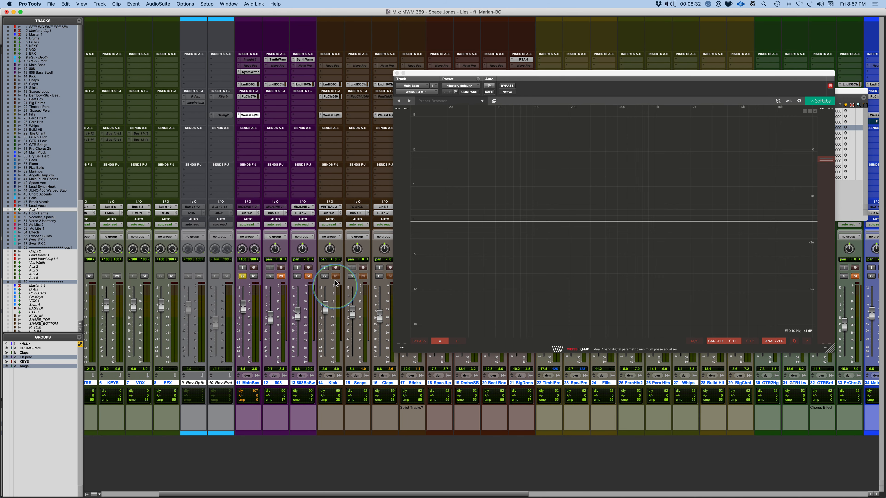
pyautogui.click(324, 276)
pyautogui.click(243, 276)
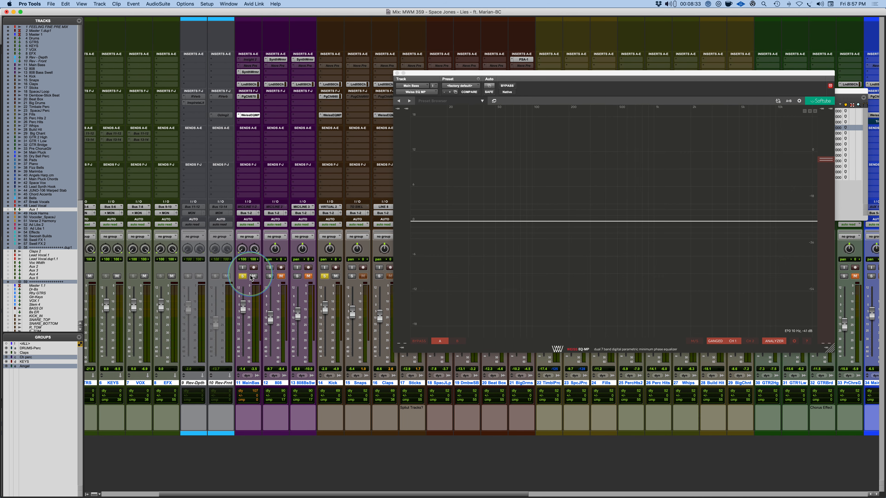
pyautogui.click(330, 115)
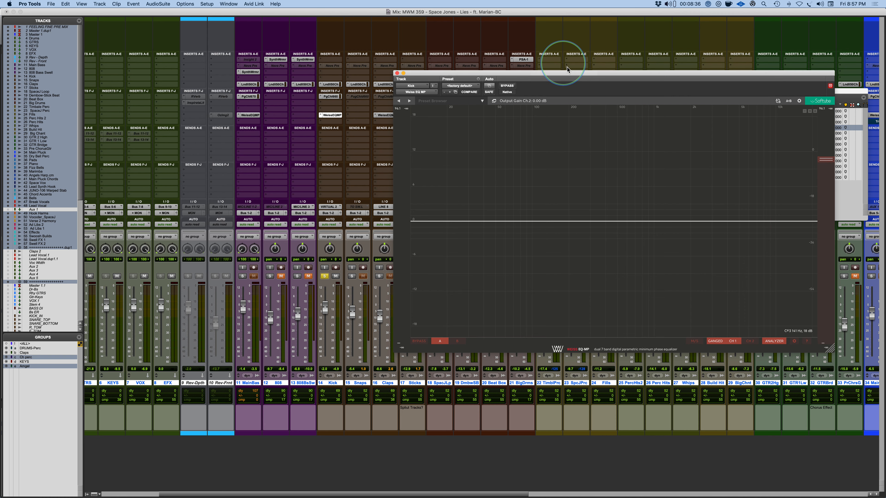
# Enlarge the Kick's EQ window and reposition it over the upper part of the mixer.
pyautogui.moveTo(584, 73); pyautogui.dragTo(442, 72)
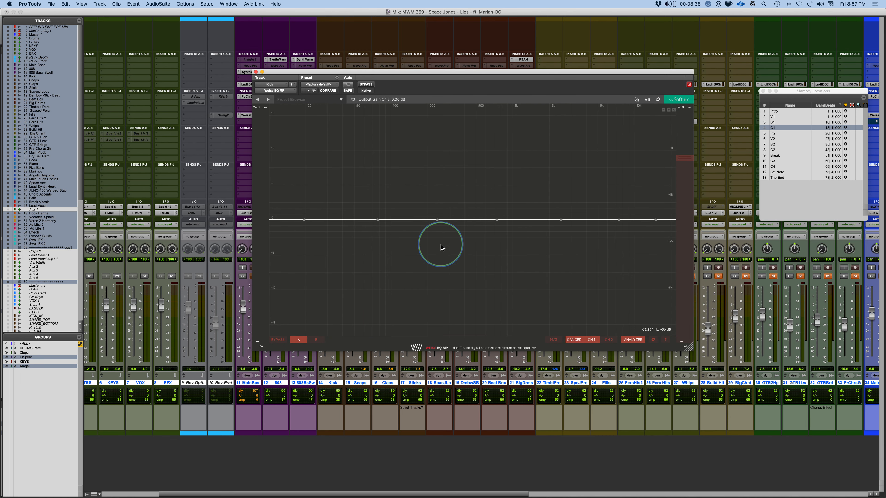
pyautogui.click(700, 358)
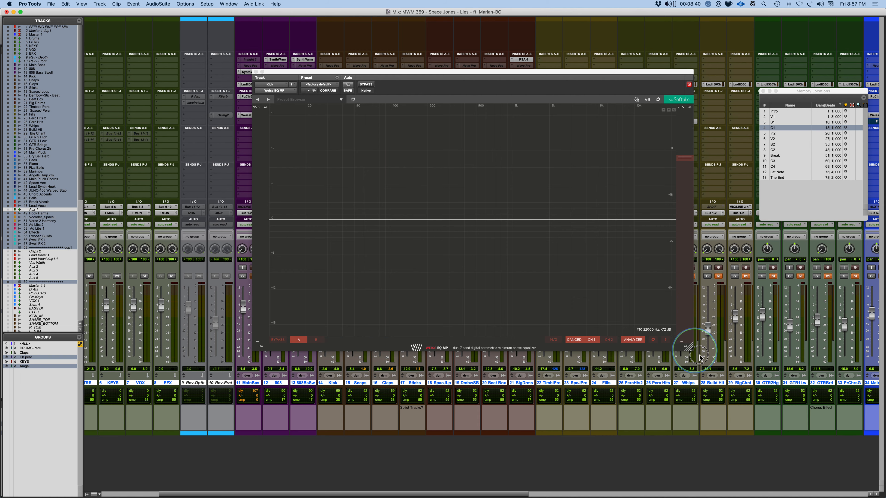
pyautogui.moveTo(694, 351); pyautogui.dragTo(749, 393)
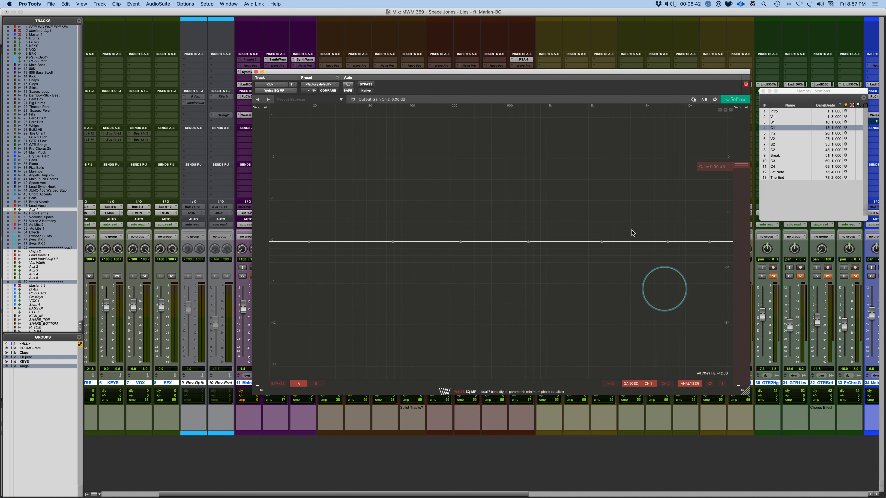
pyautogui.moveTo(577, 66); pyautogui.dragTo(504, 38)
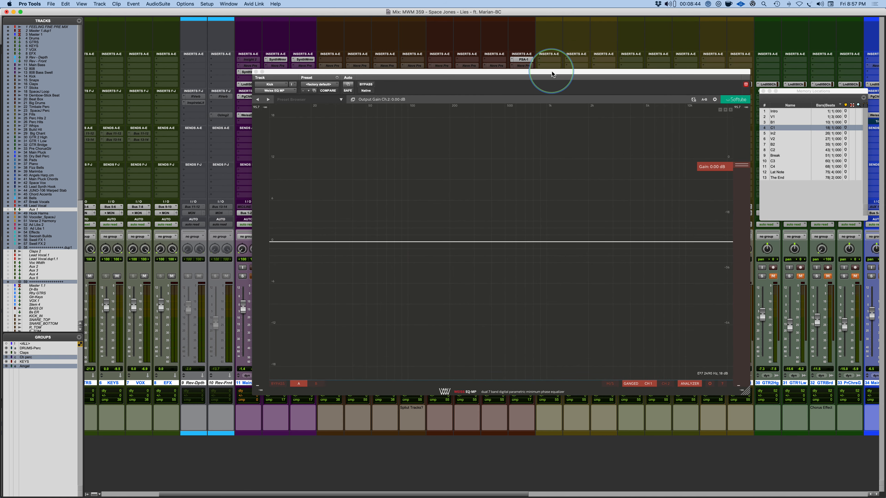
pyautogui.moveTo(551, 74); pyautogui.dragTo(499, 51)
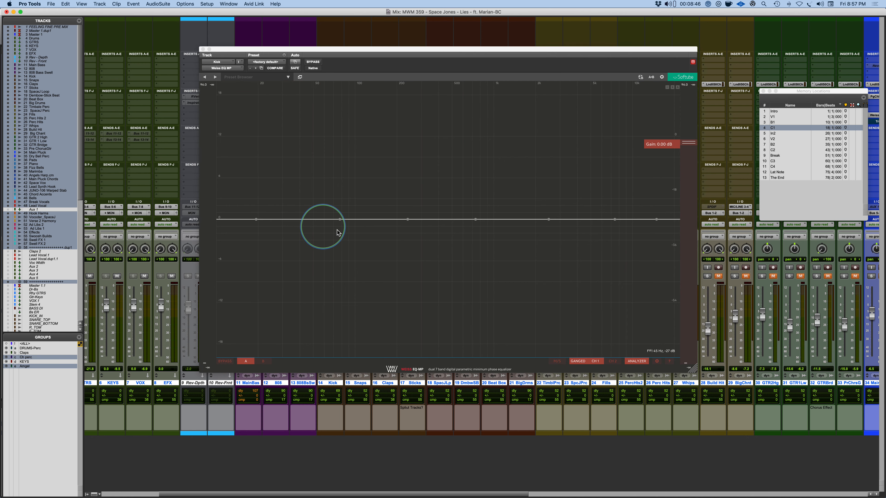
# Set Band 2 of the Kick EQ to peak mode with a boost of 8.83 dB at 80.10 Hz and a Q of 2.67.
pyautogui.moveTo(340, 219); pyautogui.dragTo(337, 186)
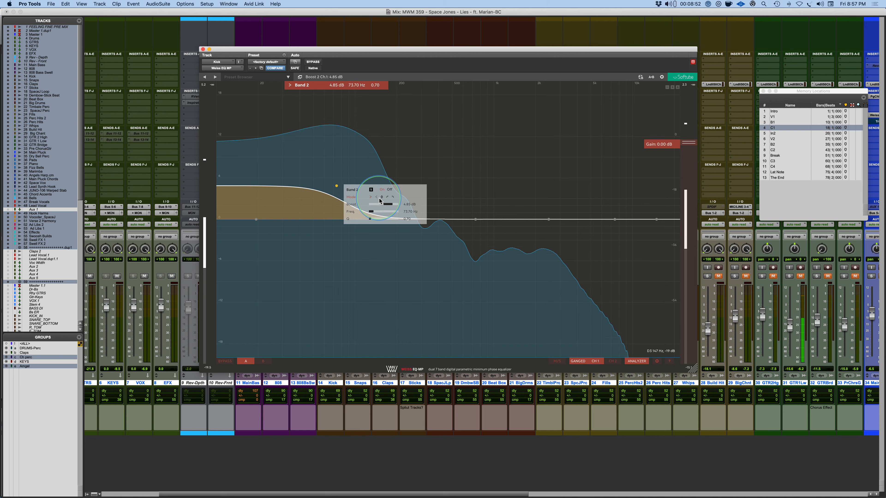
pyautogui.click(380, 198)
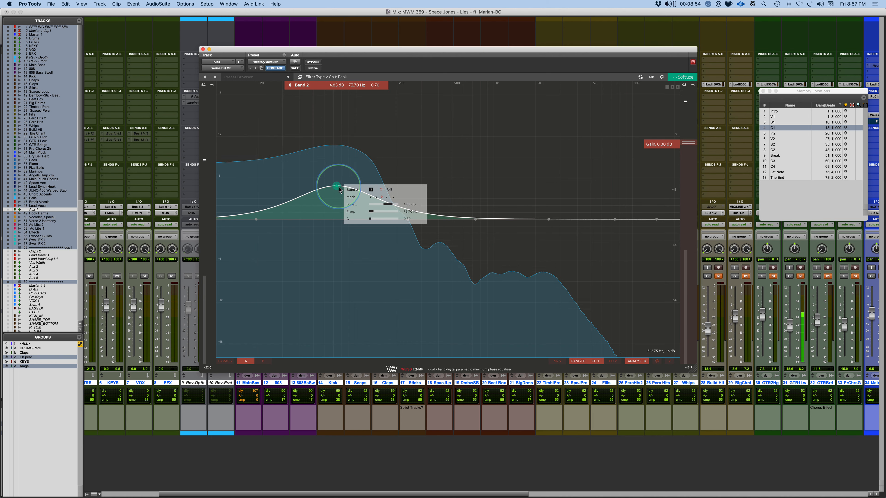
pyautogui.moveTo(336, 188); pyautogui.dragTo(336, 35)
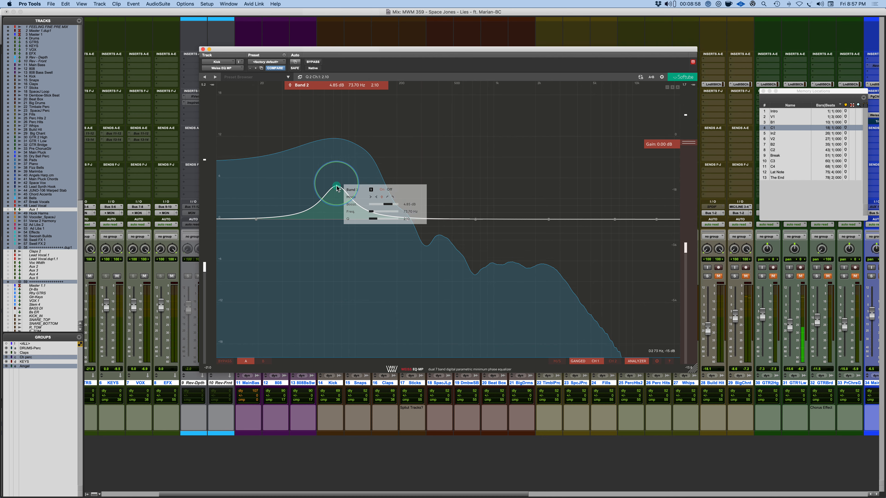
pyautogui.moveTo(339, 188); pyautogui.dragTo(342, 161)
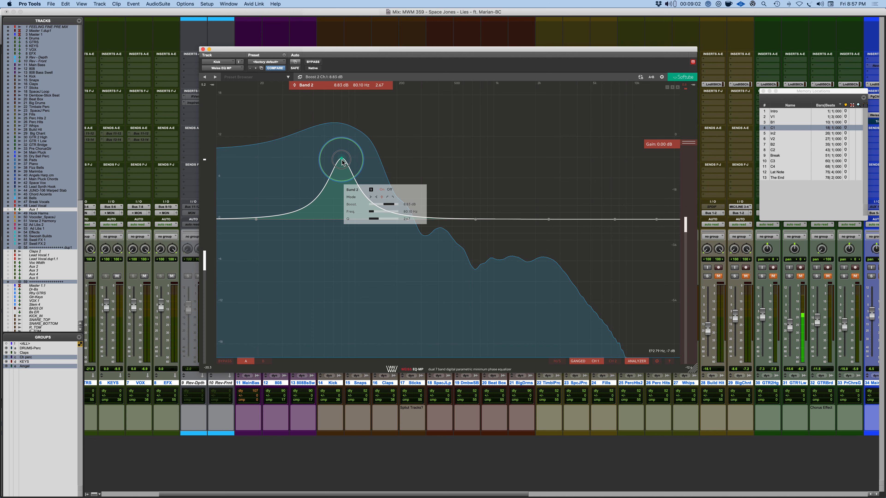
pyautogui.click(667, 88)
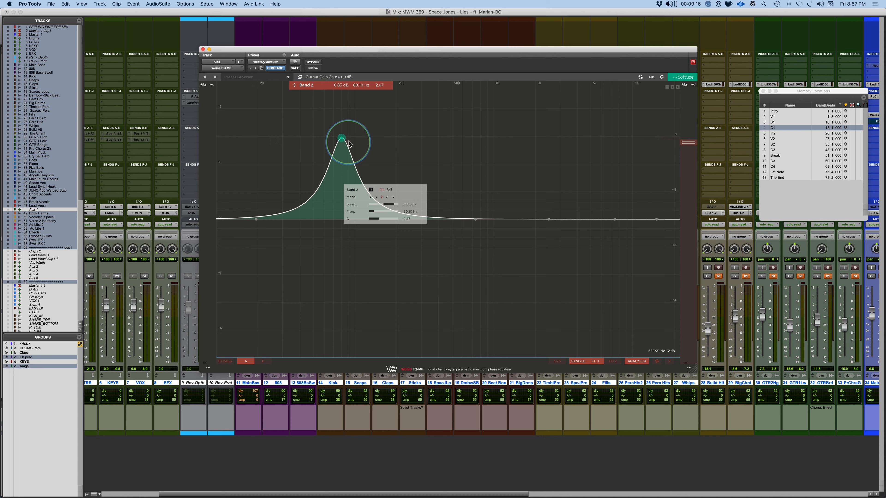
# Refine Band 2 of the Kick EQ to a 5.09 dB boost at 73.10 Hz with a Q of 3.04.
pyautogui.moveTo(341, 139)
pyautogui.mouseDown()
pyautogui.moveTo(344, 165)
pyautogui.moveTo(324, 164)
pyautogui.moveTo(341, 165)
pyautogui.moveTo(337, 149)
pyautogui.mouseUp()
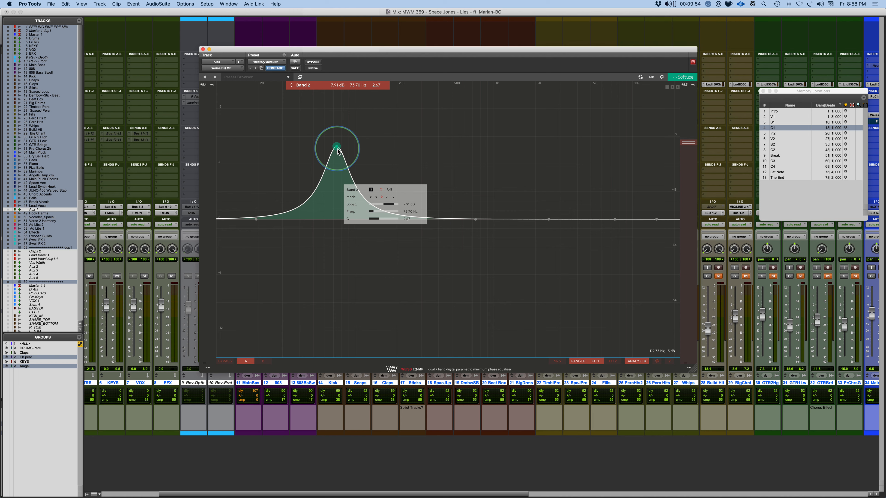
pyautogui.press('space')
pyautogui.moveTo(337, 149); pyautogui.dragTo(336, 103)
pyautogui.moveTo(334, 145); pyautogui.dragTo(336, 176)
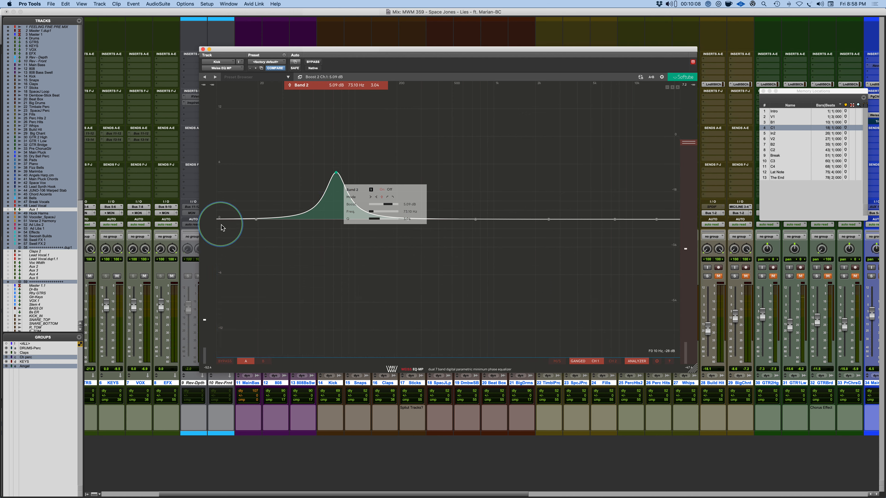
# Enable Band 1 of the Kick EQ as a high-pass filter at 19.70 Hz with a 12 dB slope while auditioning the kick.
pyautogui.click(257, 220)
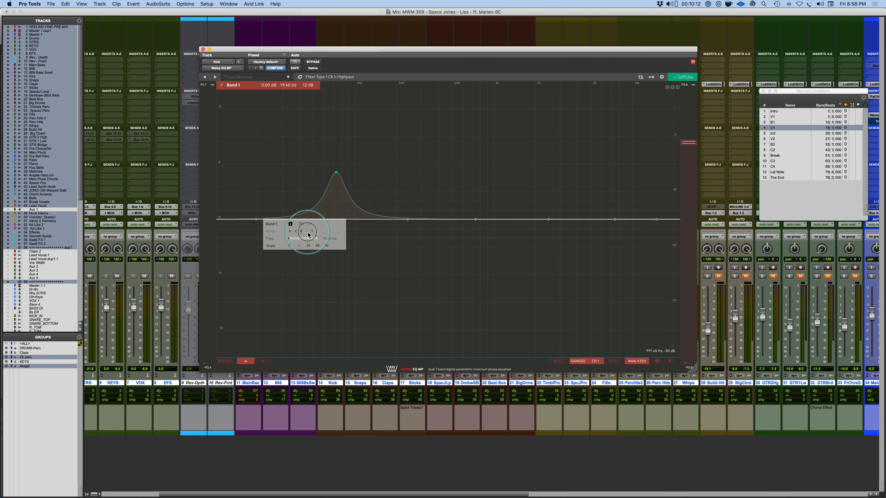
pyautogui.doubleClick(257, 220)
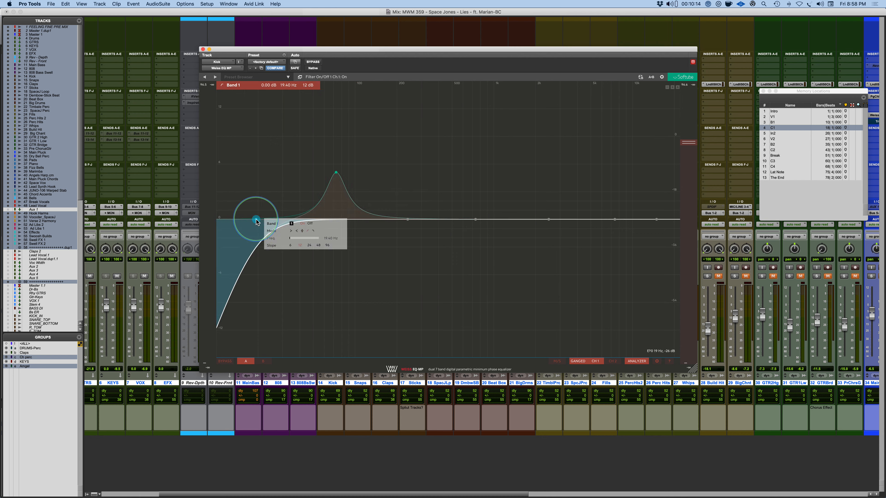
pyautogui.moveTo(257, 221); pyautogui.dragTo(252, 221)
pyautogui.press('space')
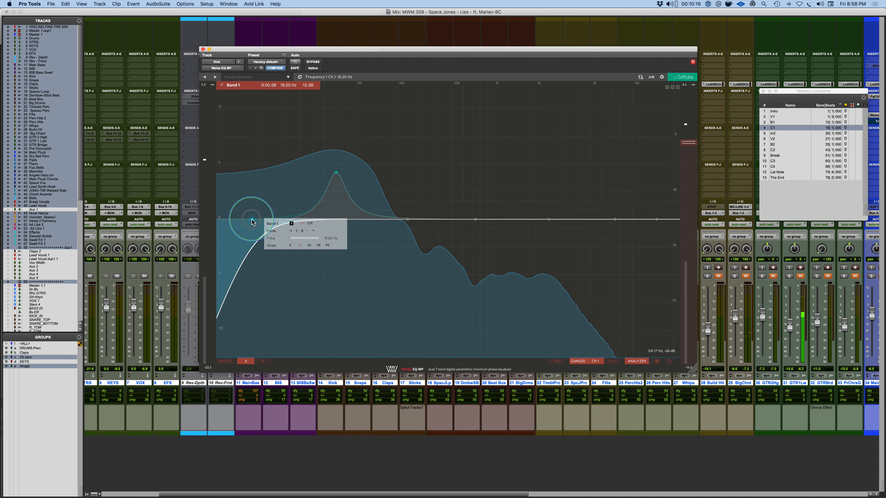
pyautogui.moveTo(253, 221); pyautogui.dragTo(263, 216)
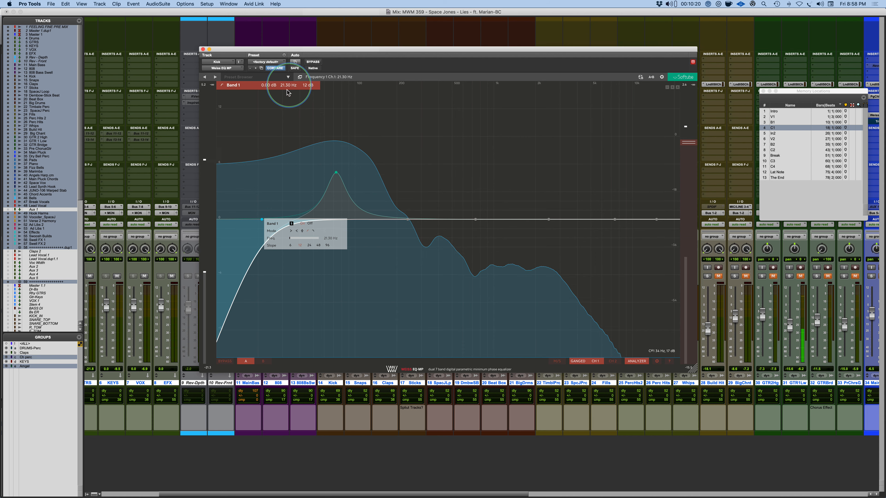
pyautogui.moveTo(262, 219); pyautogui.dragTo(257, 220)
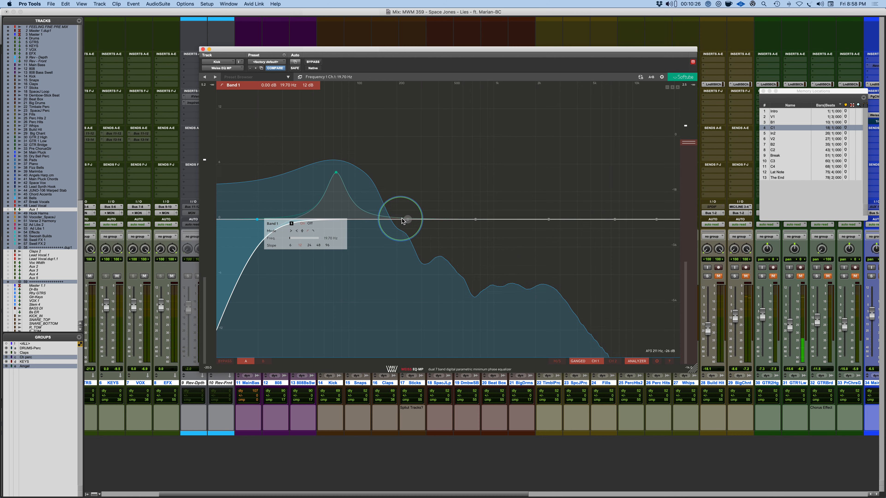
# Cut the Kick by 1.76 dB at 258 Hz with Band 3 and boost it by 1.43 dB at 1040 Hz with Band 5.
pyautogui.moveTo(407, 219); pyautogui.dragTo(420, 240)
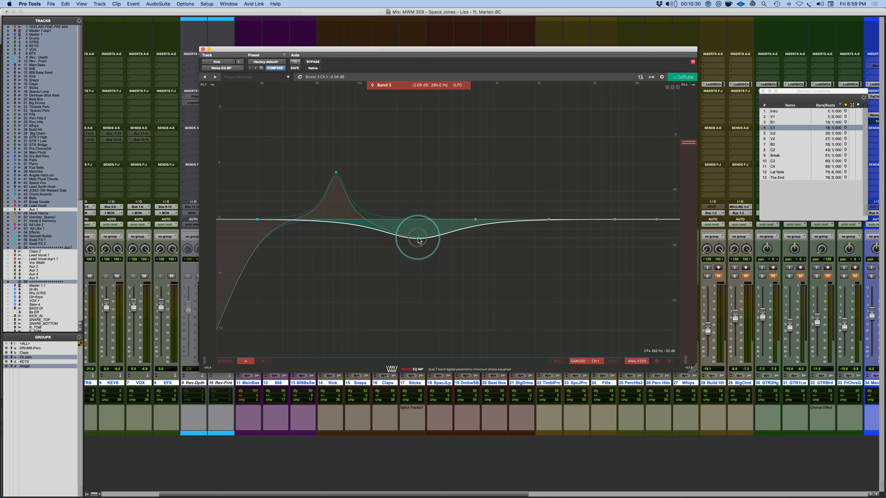
pyautogui.moveTo(418, 239)
pyautogui.mouseDown()
pyautogui.moveTo(409, 166)
pyautogui.moveTo(410, 236)
pyautogui.mouseUp()
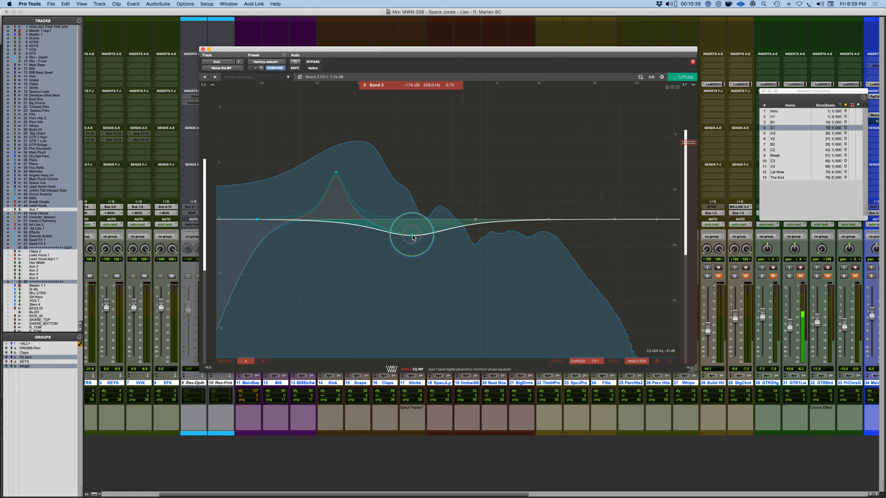
pyautogui.moveTo(551, 222); pyautogui.dragTo(509, 213)
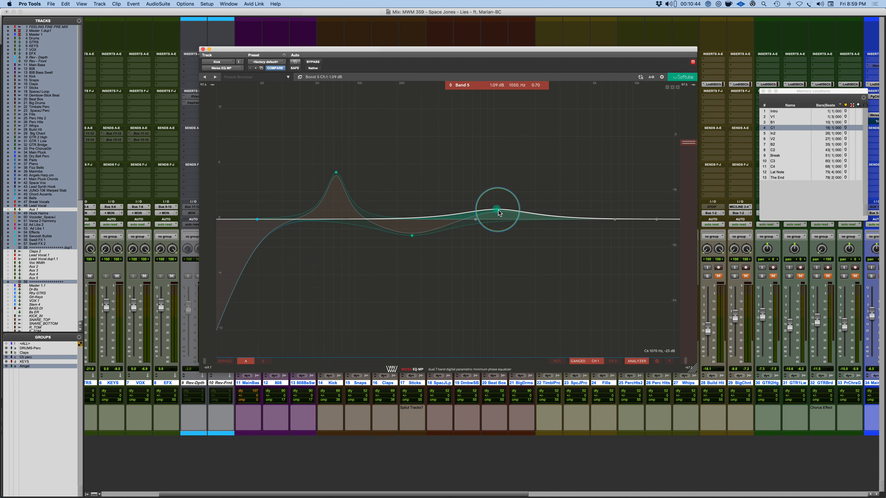
pyautogui.moveTo(500, 213); pyautogui.dragTo(498, 209)
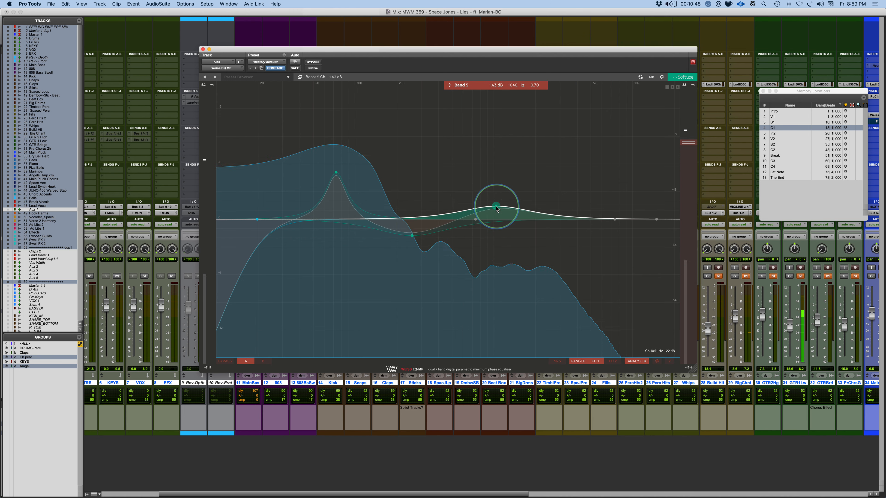
# Compare the Kick EQ with bypass, lower its output gain to -1.40 dB, and ease Band 2's boost to about 4.6 dB at 72.7 Hz.
pyautogui.click(313, 63)
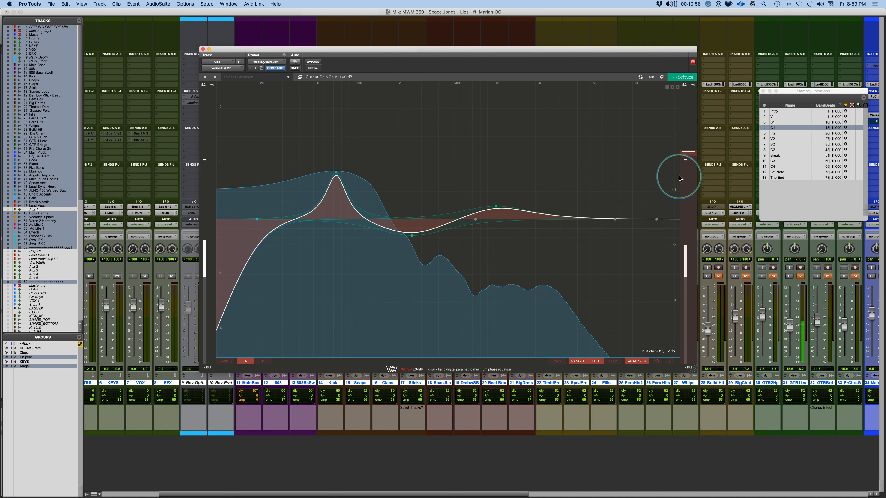
pyautogui.moveTo(687, 157); pyautogui.dragTo(686, 163)
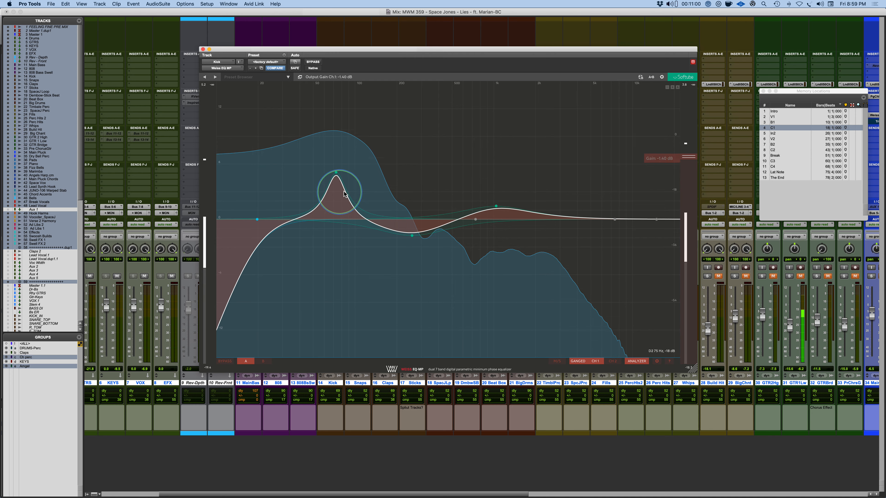
pyautogui.click(336, 176)
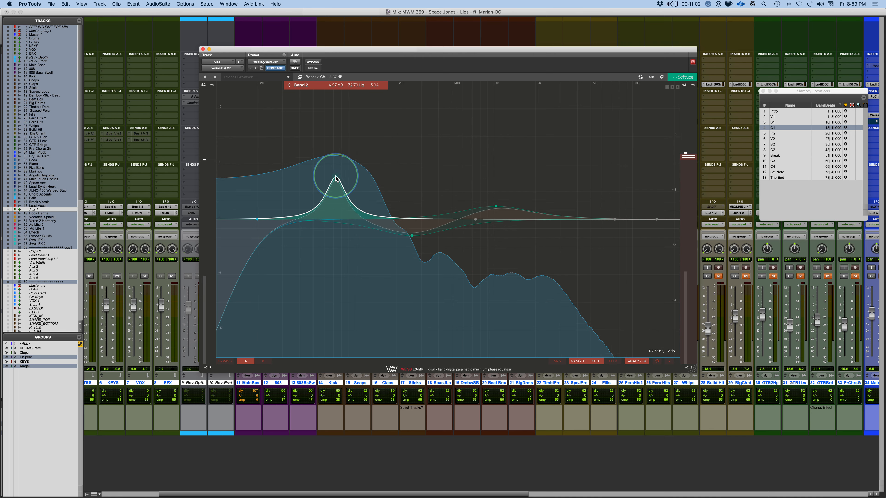
# Move the Kick EQ aside, solo Main Bass, and open its Weiss EQ MP over the middle of the mixer.
pyautogui.moveTo(435, 51); pyautogui.dragTo(658, 21)
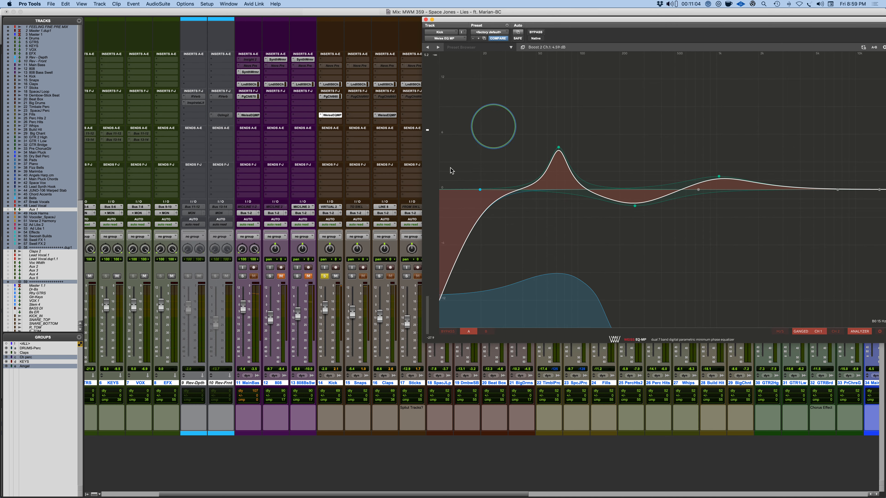
pyautogui.click(243, 276)
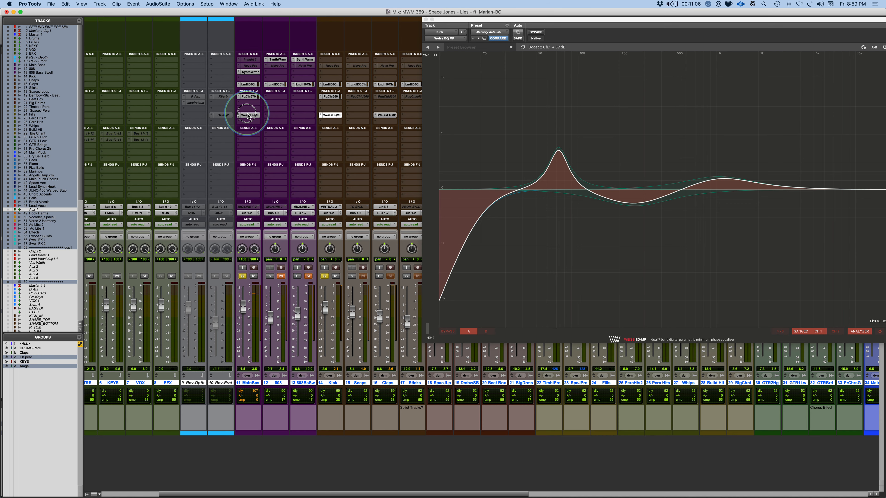
pyautogui.click(251, 115)
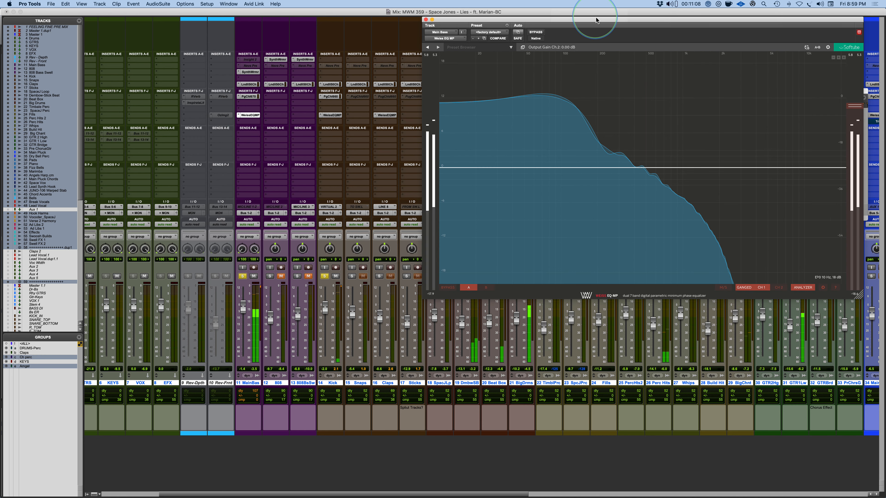
pyautogui.moveTo(597, 20); pyautogui.dragTo(468, 55)
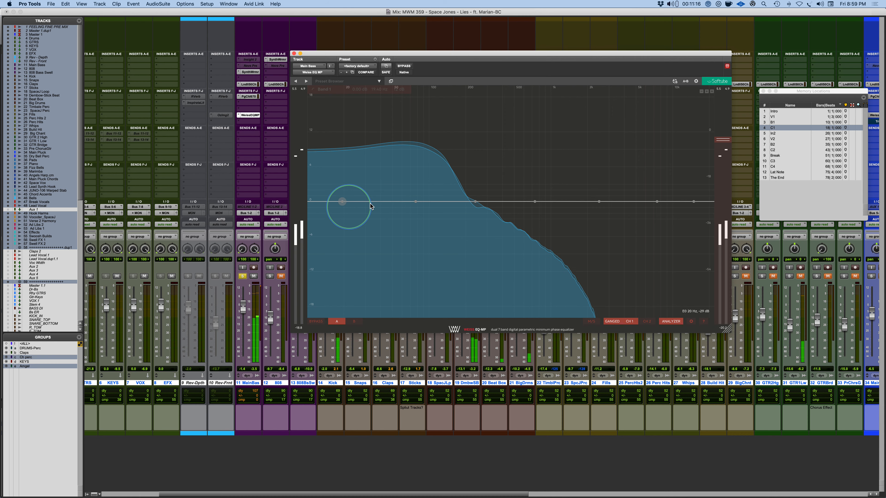
# Give Main Bass a low-shelf boost of about 2.3 dB near 217 Hz, Q 2.66, on Band 2 and compare it with bypass.
pyautogui.moveTo(350, 205); pyautogui.dragTo(442, 191)
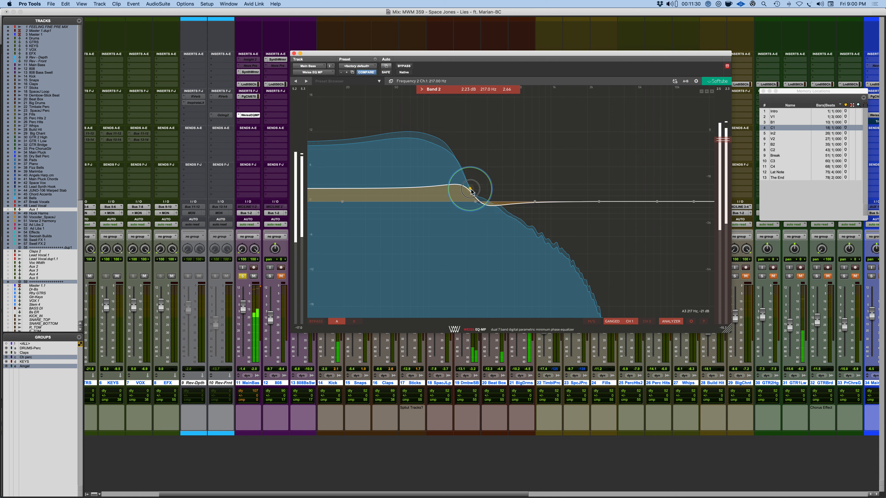
pyautogui.moveTo(476, 190); pyautogui.dragTo(466, 190)
pyautogui.click(404, 66)
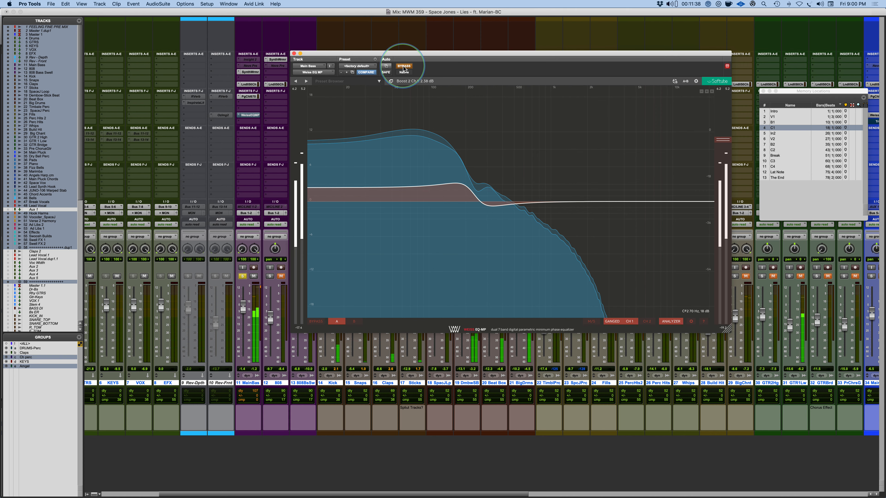
# Add a Band 4 peak boost of 2.53 dB at 793 Hz, Q 1.45, on Main Bass and lower the output gain to -1.00 dB.
pyautogui.moveTo(535, 202); pyautogui.dragTo(549, 161)
pyautogui.moveTo(552, 112); pyautogui.dragTo(550, 187)
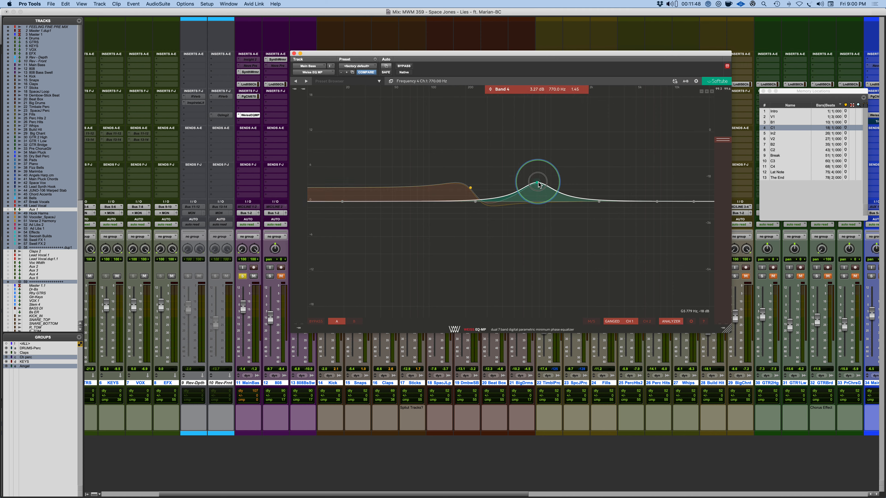
pyautogui.press('space')
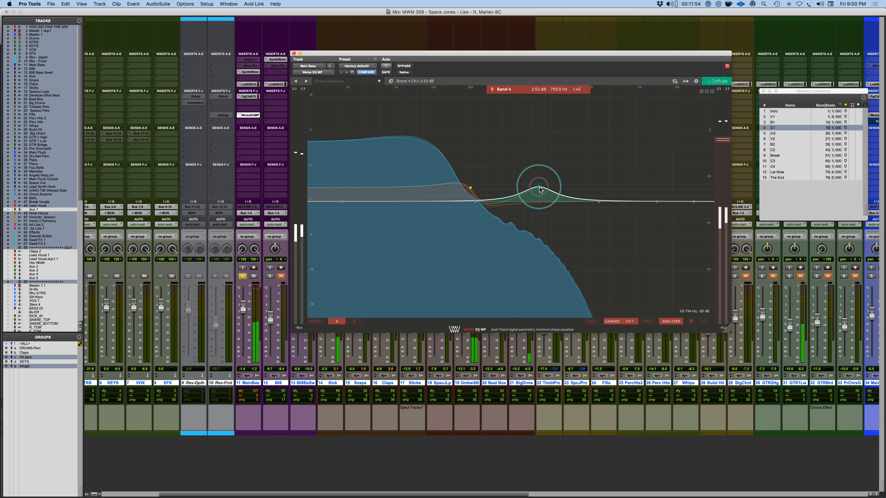
pyautogui.moveTo(723, 145); pyautogui.dragTo(723, 147)
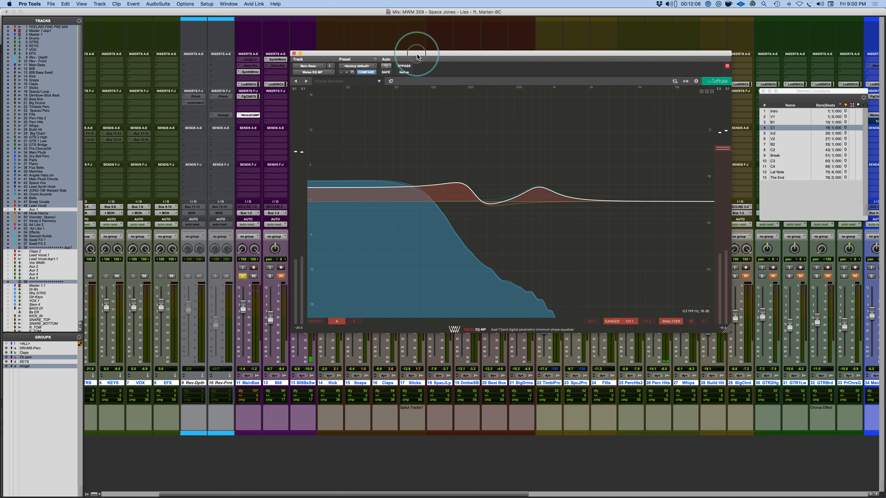
# Bring the Lead Vocal track into view, solo it, and open its Weiss EQ MP.
pyautogui.moveTo(406, 53); pyautogui.dragTo(326, 11)
pyautogui.hscroll(10, 537, 444)
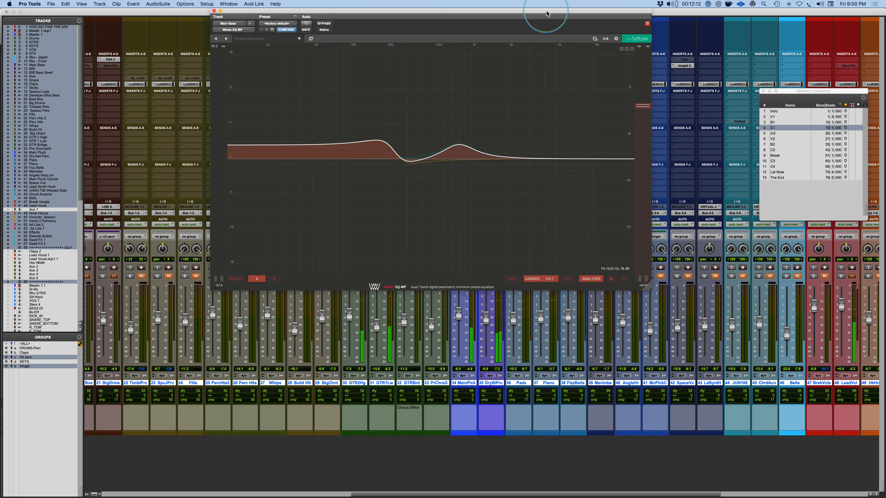
pyautogui.moveTo(547, 14); pyautogui.dragTo(507, 53)
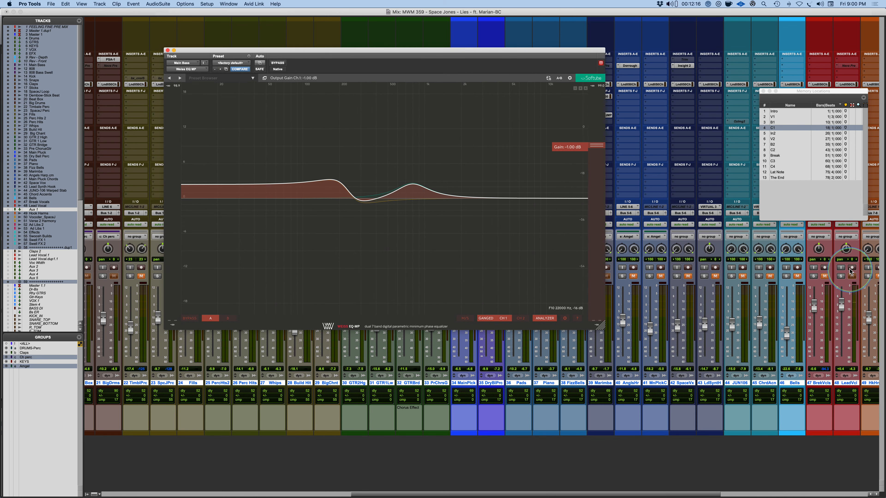
pyautogui.click(841, 277)
pyautogui.moveTo(832, 92); pyautogui.dragTo(705, 102)
pyautogui.click(850, 116)
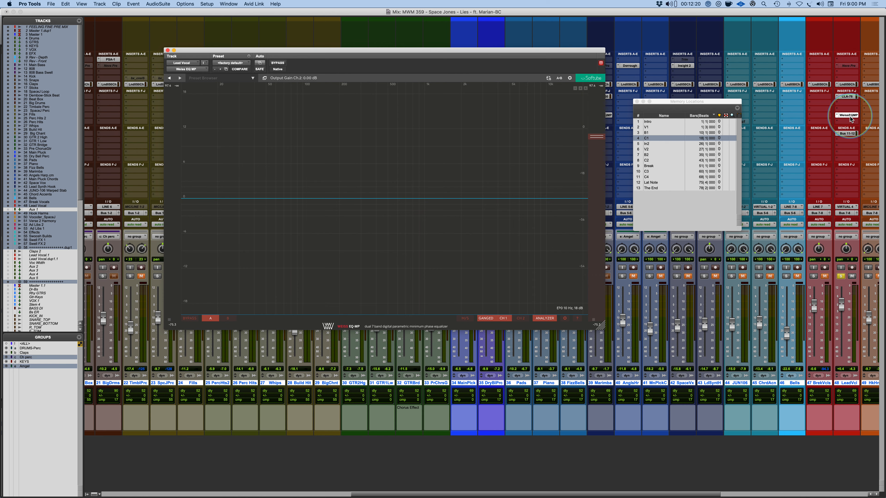
# Position the Lead Vocal's EQ window over the middle of the mixer and play the soloed vocal.
pyautogui.press('space')
pyautogui.moveTo(492, 54); pyautogui.dragTo(568, 57)
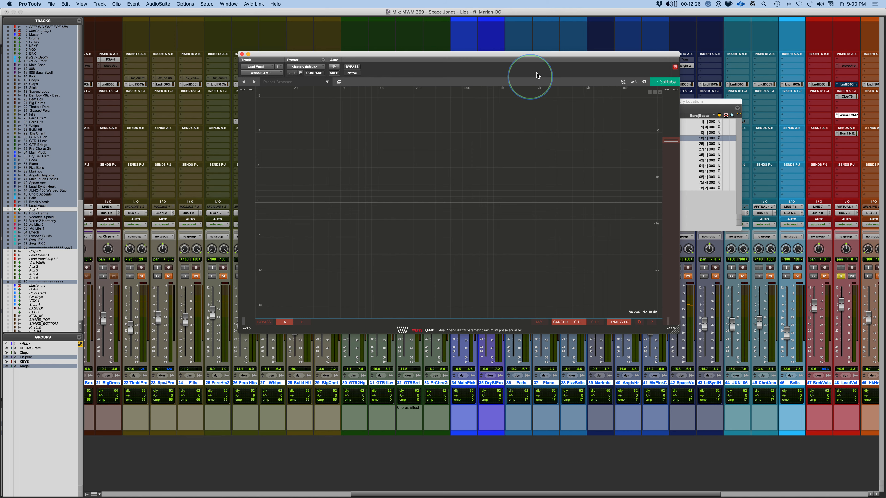
pyautogui.moveTo(536, 57); pyautogui.dragTo(551, 44)
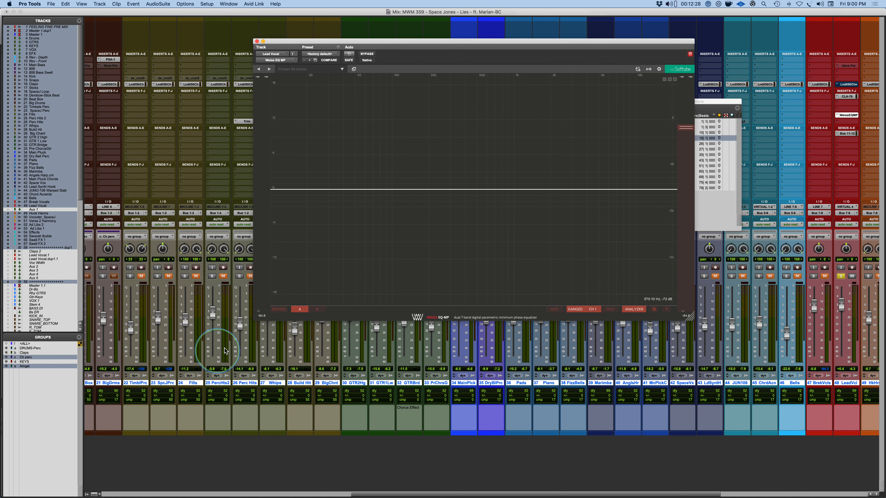
pyautogui.click(840, 277)
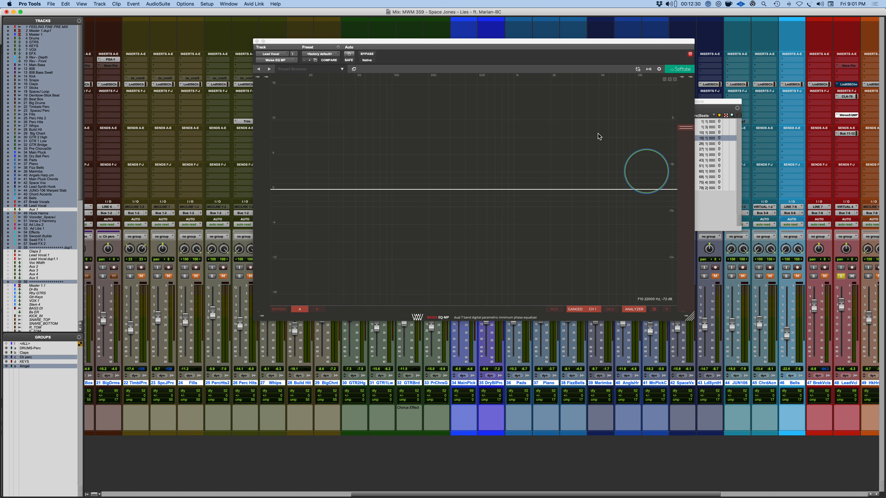
pyautogui.moveTo(522, 45)
pyautogui.mouseDown()
pyautogui.moveTo(517, 71)
pyautogui.moveTo(516, 54)
pyautogui.mouseUp()
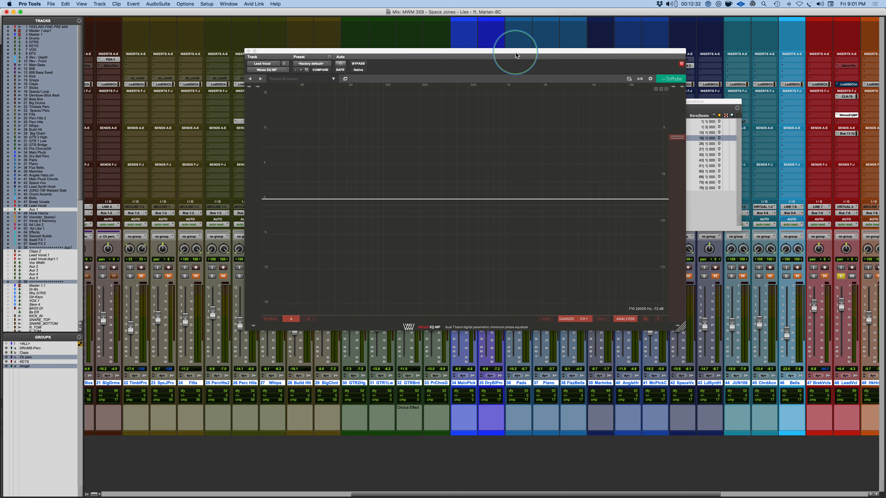
pyautogui.press('space')
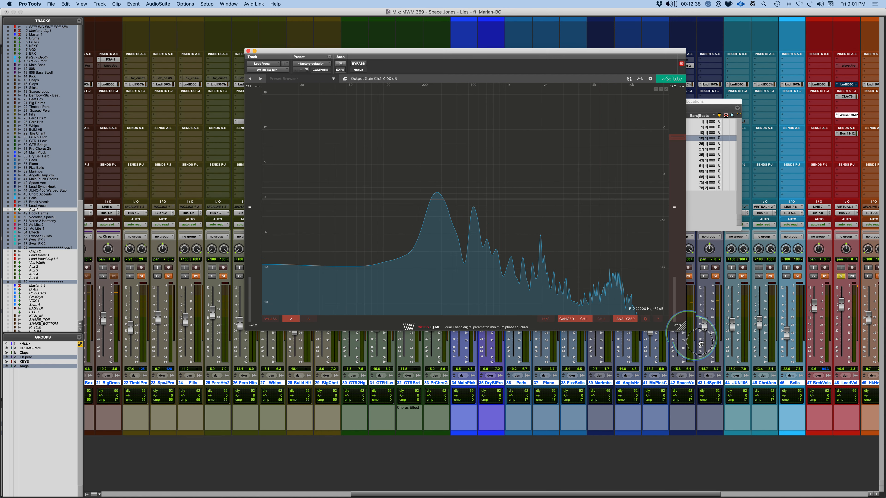
# Enlarge the Lead Vocal's EQ window and move it up so that the whole graph fits above the track comments.
pyautogui.moveTo(685, 329); pyautogui.dragTo(827, 400)
pyautogui.moveTo(731, 304); pyautogui.dragTo(817, 435)
pyautogui.moveTo(601, 52); pyautogui.dragTo(536, 18)
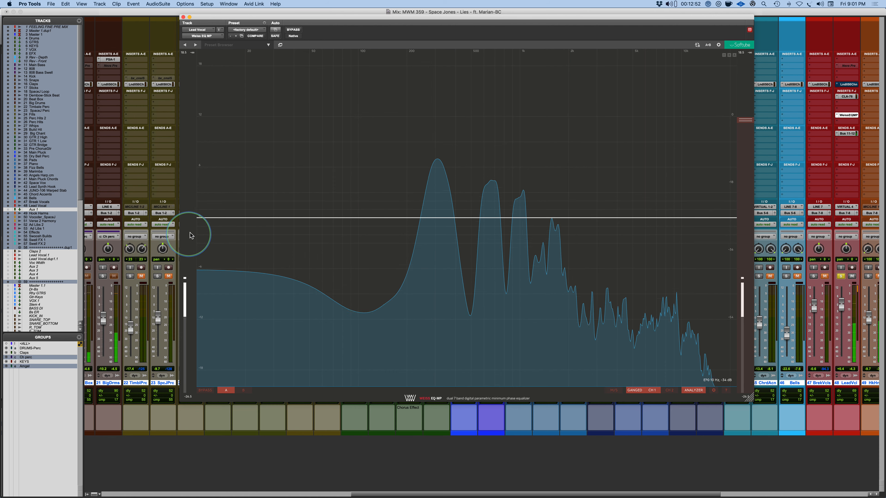
# Enable a Band 1 high-pass filter on the Lead Vocal and add a slight low-shelf cut on Band 2 with a Q of 1.34.
pyautogui.doubleClick(243, 217)
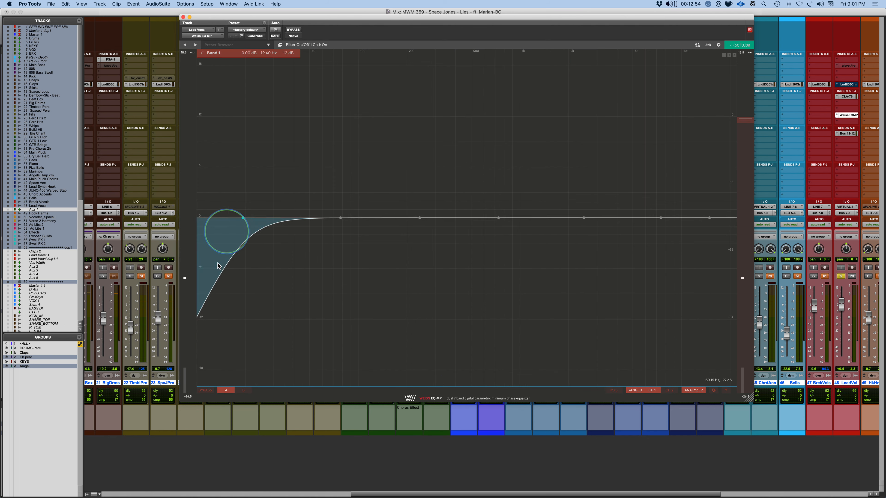
pyautogui.moveTo(250, 220); pyautogui.dragTo(517, 231)
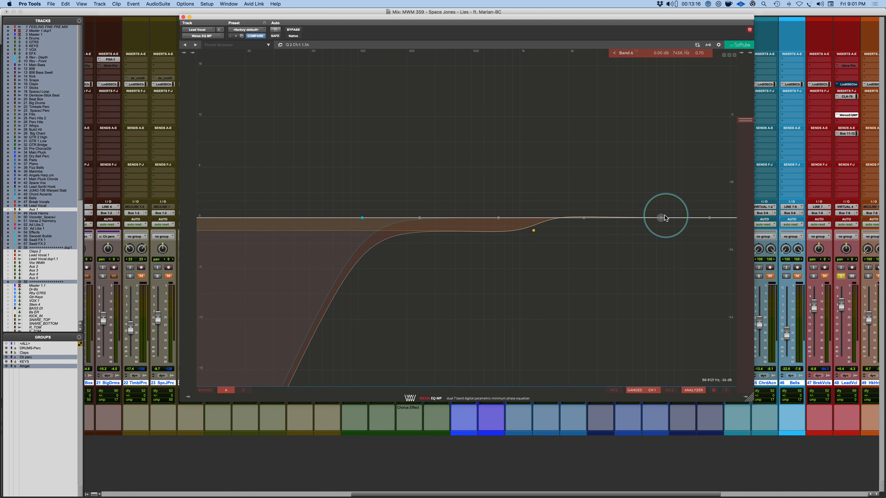
# Set Band 6 of the Lead Vocal EQ to a high-shelf boost of 2.68 dB at 1890 Hz with a Q of 1.30.
pyautogui.moveTo(665, 217); pyautogui.dragTo(546, 94)
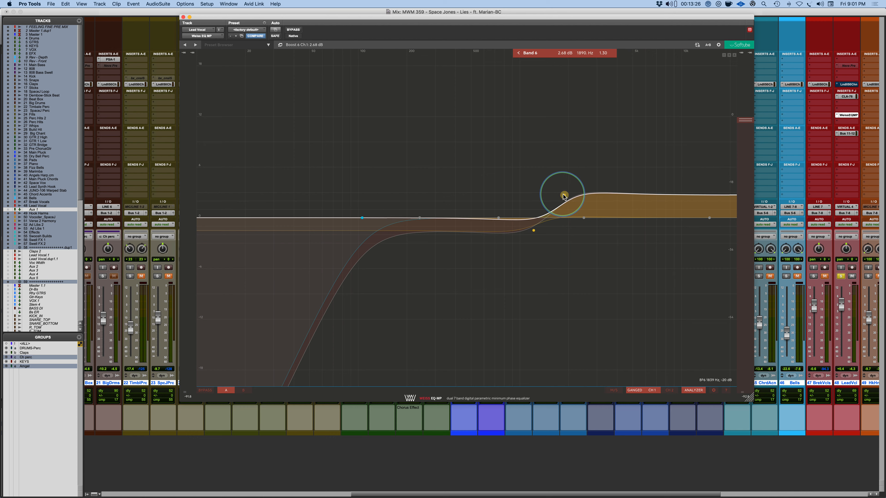
# During playback, set Band 6 of the Lead Vocal EQ to 1.82 dB at 2960 Hz and deepen the Band 2 low-shelf cut with a Q of 1.80.
pyautogui.press('space')
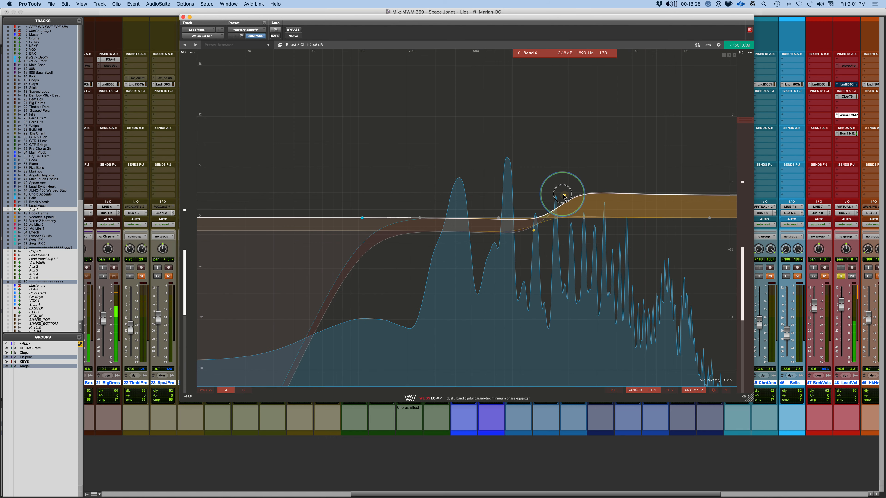
pyautogui.moveTo(564, 196); pyautogui.dragTo(596, 203)
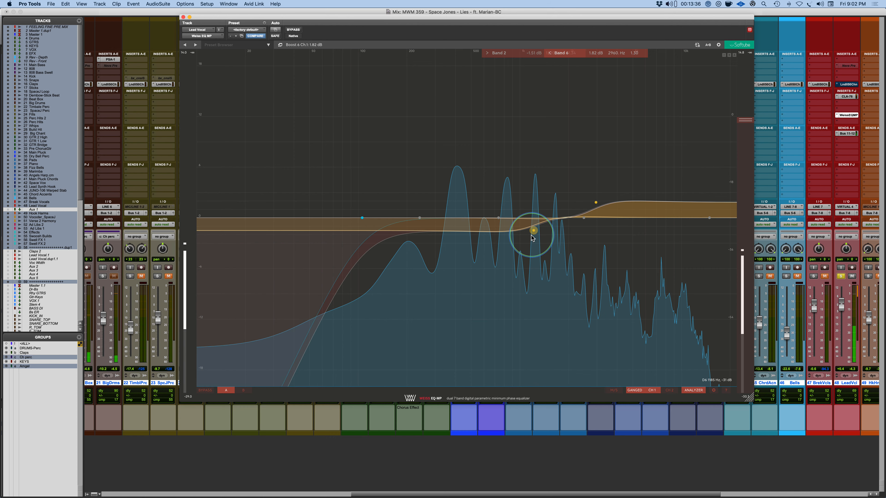
pyautogui.moveTo(531, 239)
pyautogui.mouseDown()
pyautogui.moveTo(526, 174)
pyautogui.moveTo(542, 232)
pyautogui.mouseUp()
pyautogui.moveTo(541, 236); pyautogui.dragTo(550, 206)
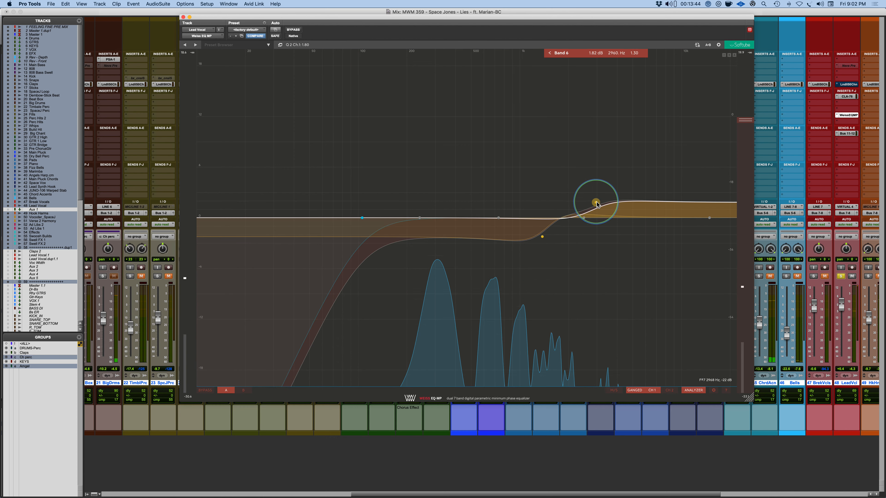
# Set the Lead Vocal's Band 6 boost to about 2.2 dB and compare the vocal with the EQ bypassed and active.
pyautogui.click(293, 30)
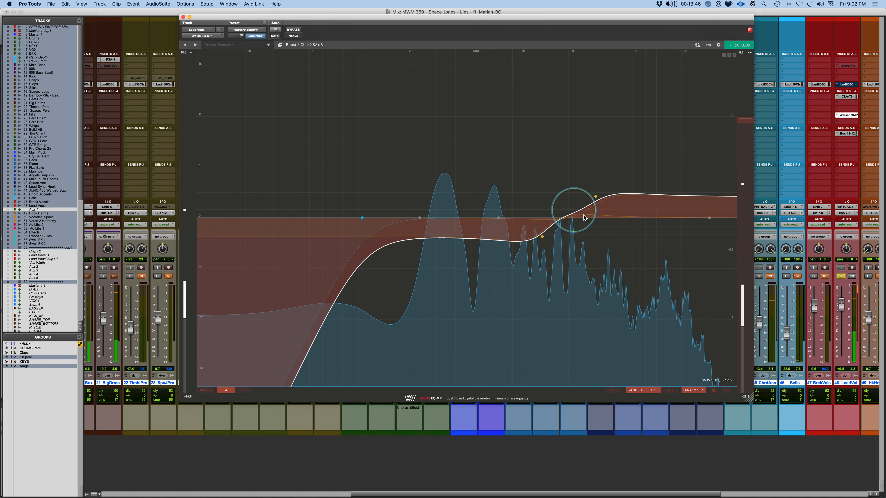
pyautogui.moveTo(595, 196); pyautogui.dragTo(595, 200)
pyautogui.click(295, 29)
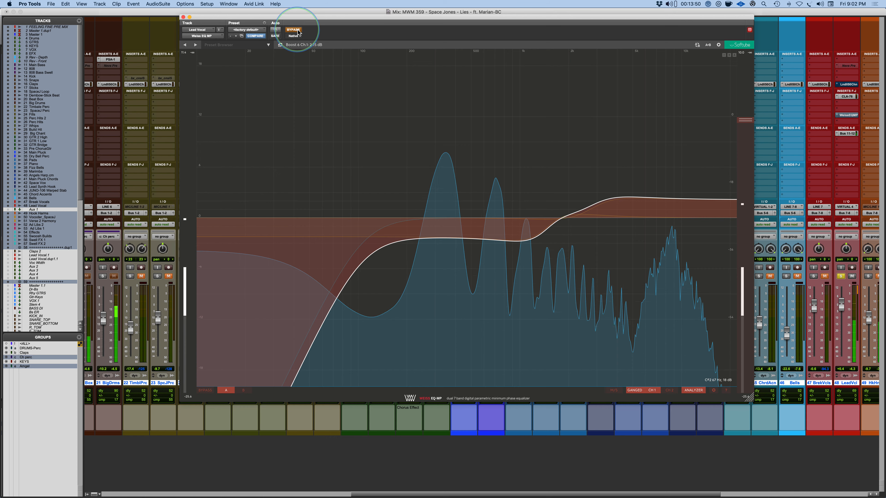
pyautogui.click(298, 32)
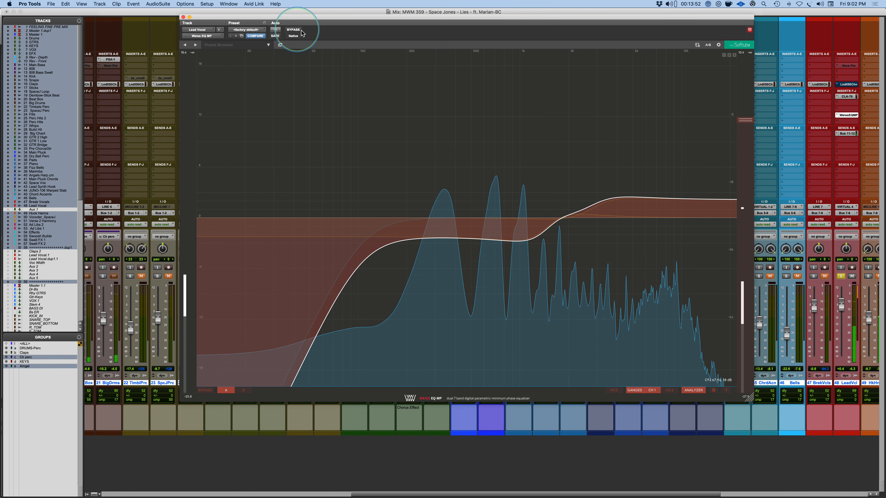
# Add a 1.97 dB peak at 114 Hz with Band 3 on the Lead Vocal and set the Band 6 boost to 2.40 dB.
pyautogui.moveTo(419, 217); pyautogui.dragTo(403, 206)
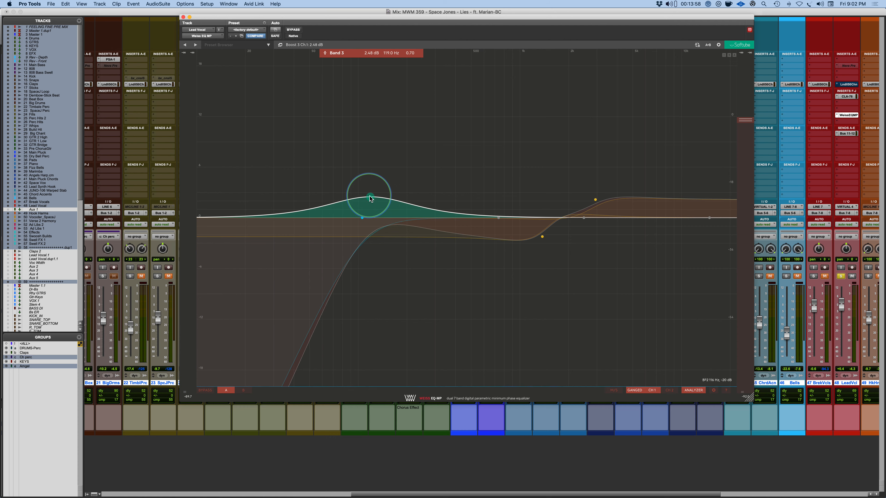
pyautogui.moveTo(371, 199); pyautogui.dragTo(367, 201)
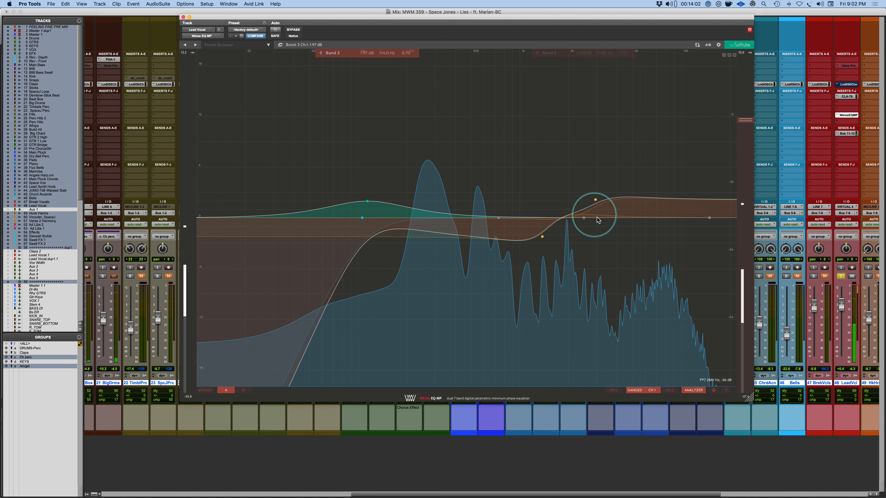
pyautogui.moveTo(596, 199); pyautogui.dragTo(596, 200)
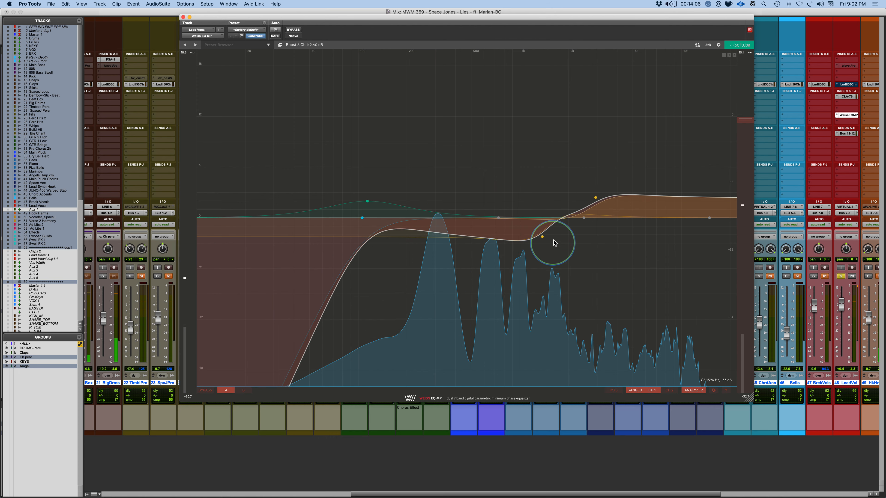
# Cut the Lead Vocal by 0.88 dB at 908 Hz with Band 4 and compare the vocal with the EQ bypassed and active.
pyautogui.moveTo(555, 243); pyautogui.dragTo(515, 227)
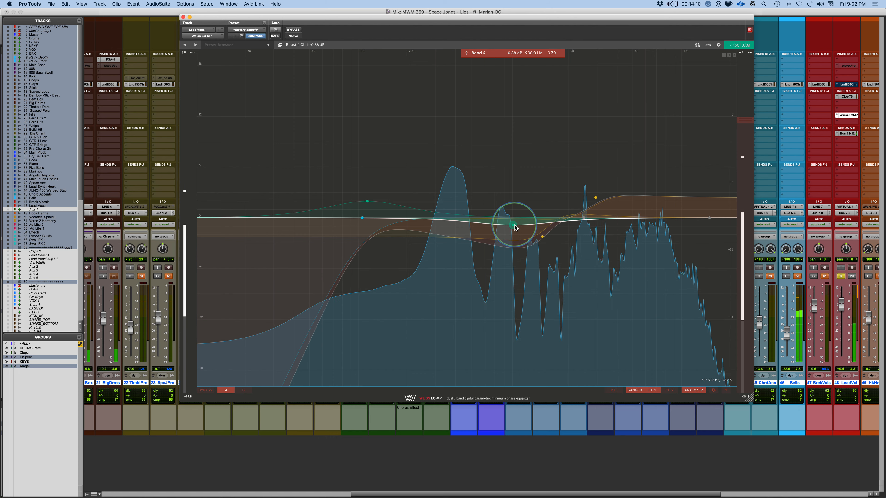
pyautogui.click(293, 30)
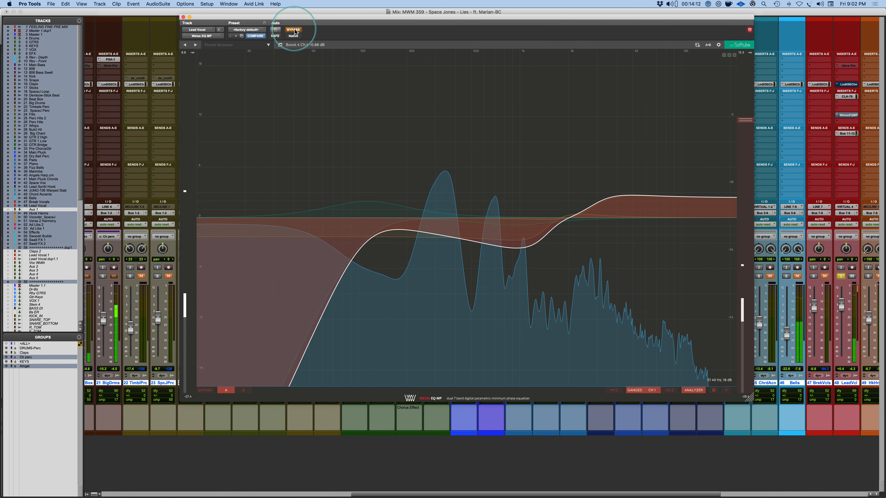
pyautogui.click(293, 30)
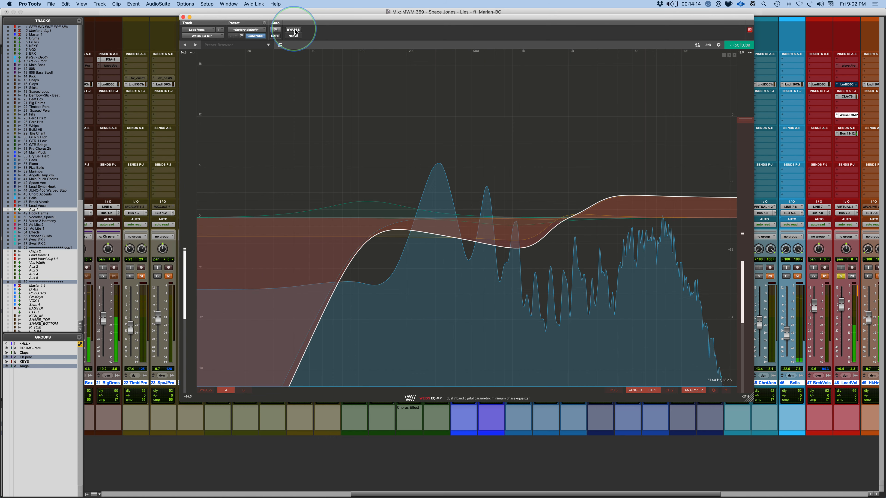
# Reshape the Lead Vocal's Band 6 high shelf to a 4.09 dB boost with a Q of 0.80 and bypass the EQ for comparison.
pyautogui.click(596, 198)
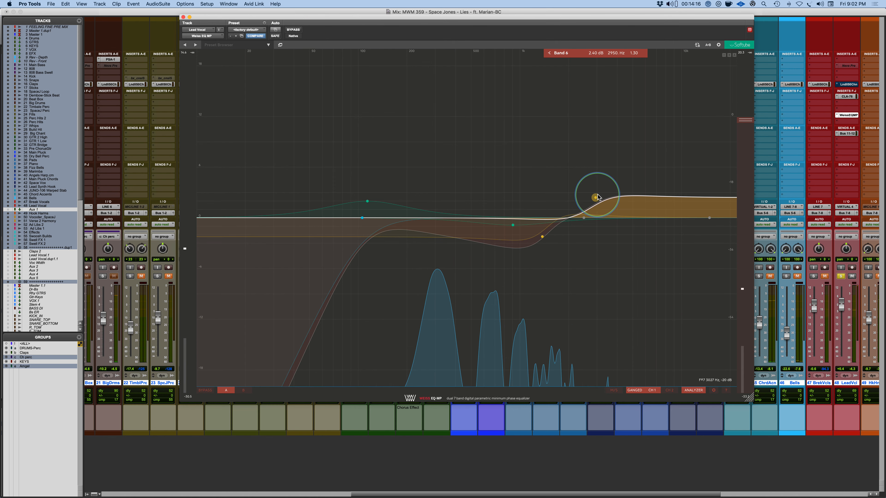
pyautogui.moveTo(596, 197); pyautogui.dragTo(595, 192)
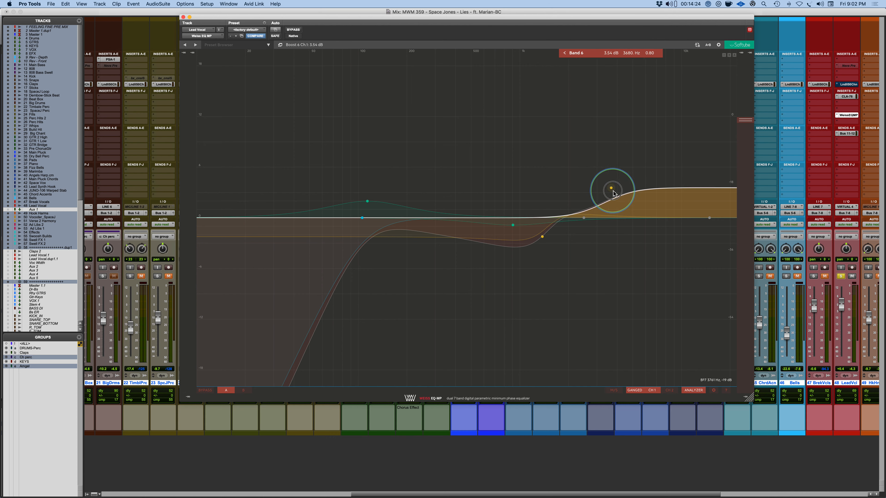
pyautogui.press('space')
pyautogui.moveTo(614, 193)
pyautogui.mouseDown()
pyautogui.moveTo(611, 173)
pyautogui.moveTo(616, 185)
pyautogui.mouseUp()
pyautogui.click(293, 30)
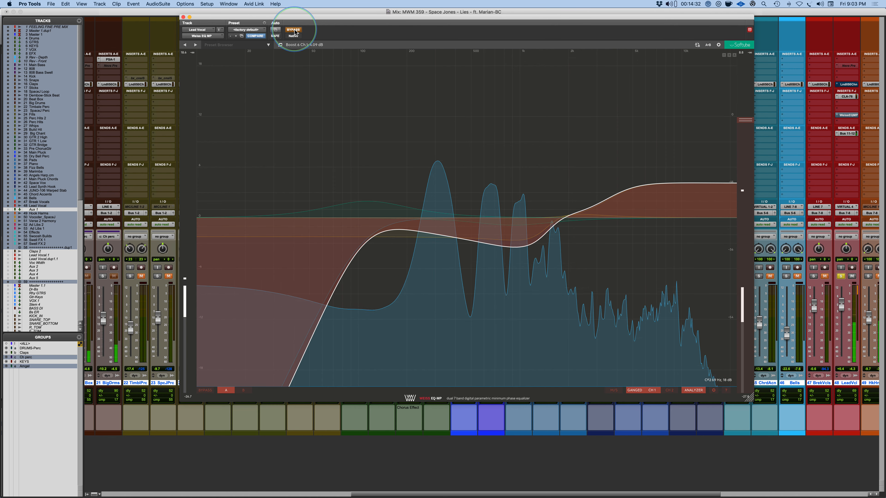
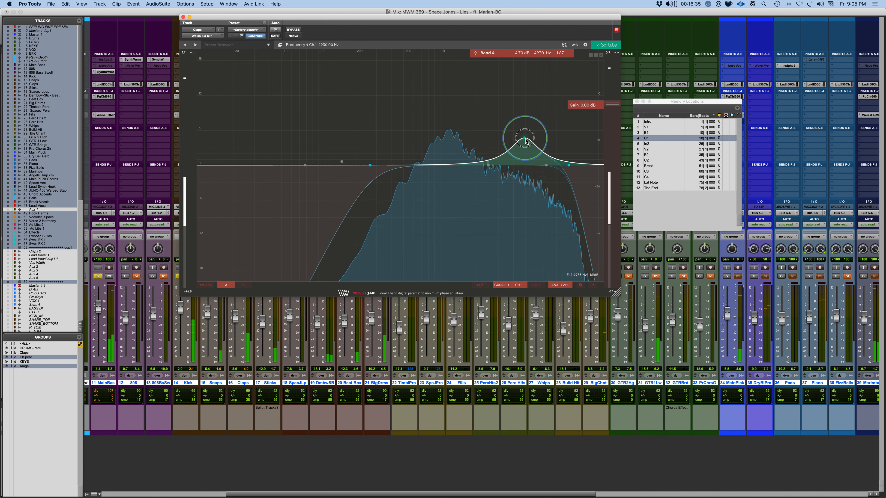
# Set Band 4 of the Claps EQ to 2.79 dB at 4630 Hz, lower the output gain to -1.40 dB and close the EQ.
pyautogui.moveTo(524, 147); pyautogui.dragTo(522, 149)
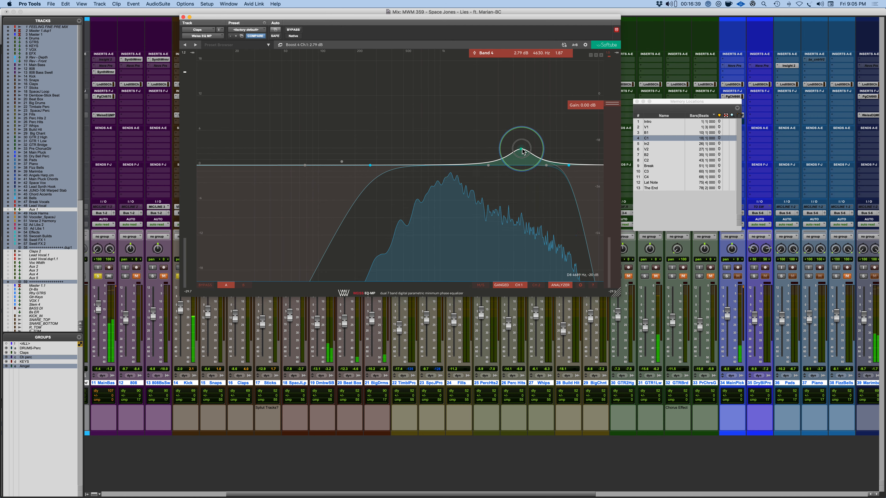
pyautogui.moveTo(618, 106); pyautogui.dragTo(616, 117)
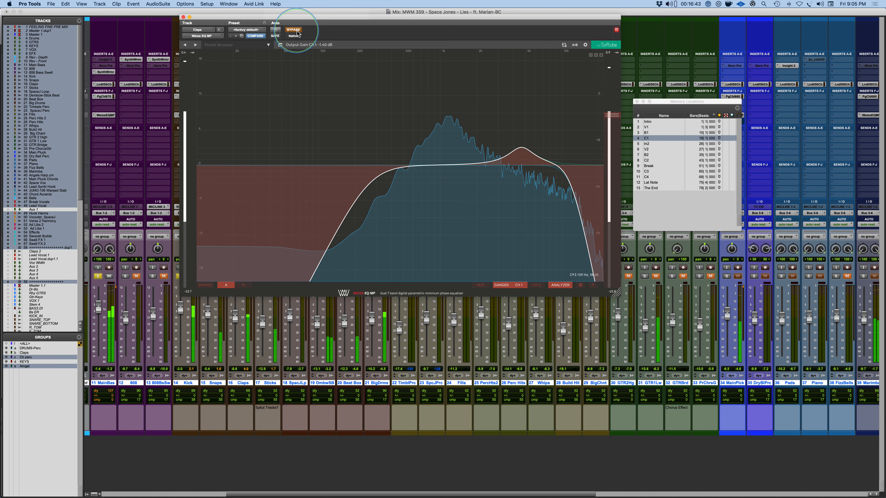
pyautogui.click(184, 17)
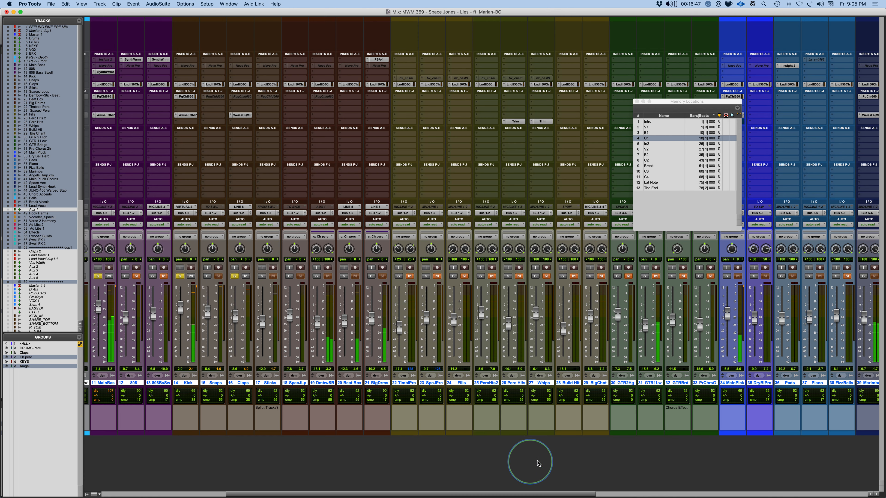
# Solo the Marimba track and open its Weiss EQ MP, moving the Memory Locations window clear of its inserts.
pyautogui.hscroll(6, 538, 461)
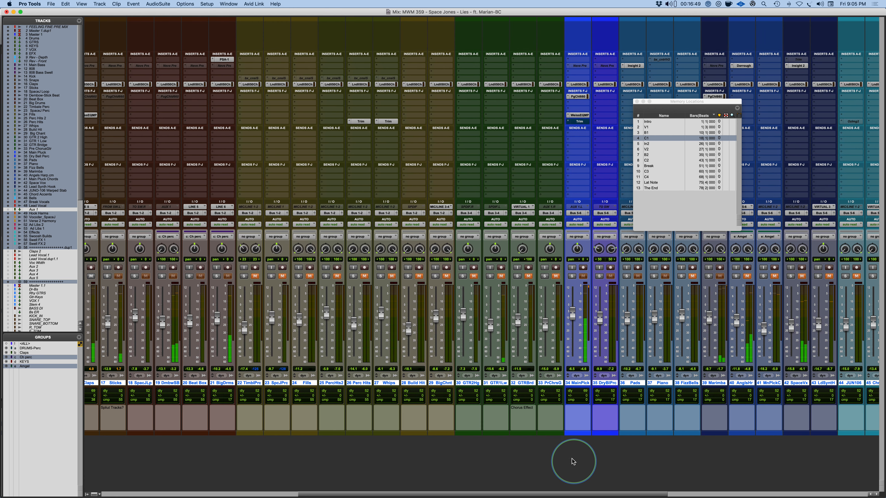
pyautogui.click(570, 276)
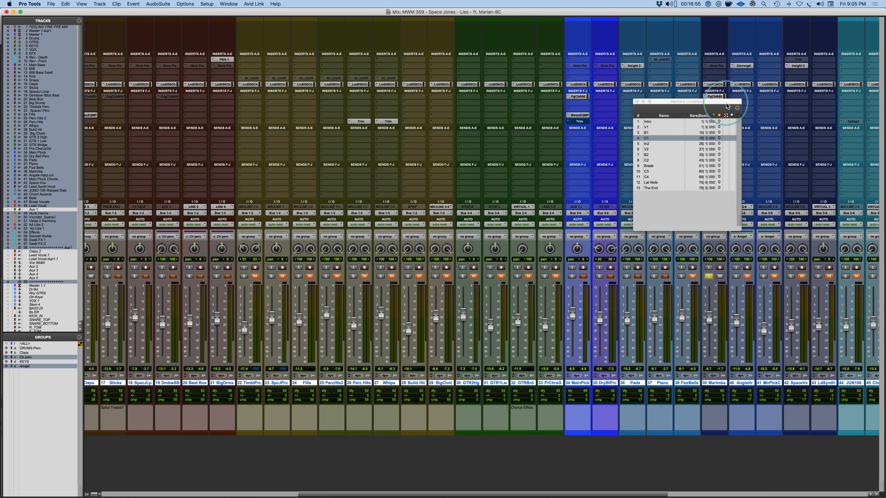
pyautogui.moveTo(727, 106); pyautogui.dragTo(857, 59)
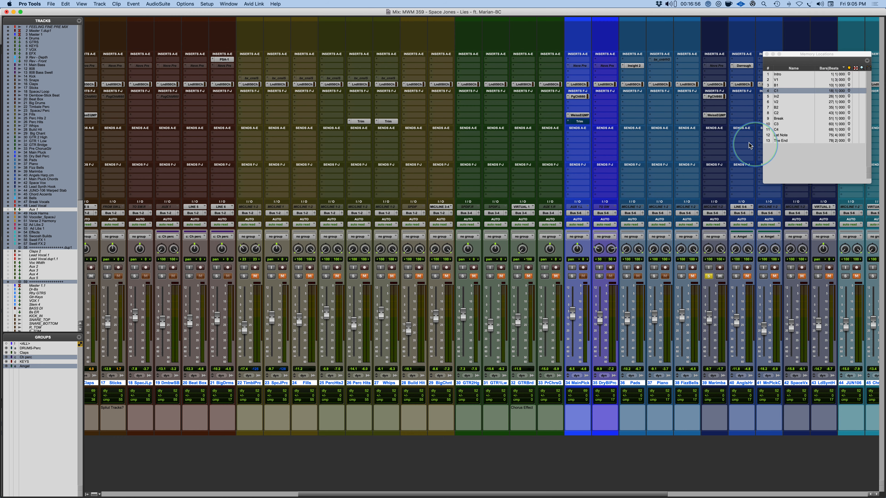
pyautogui.click(716, 116)
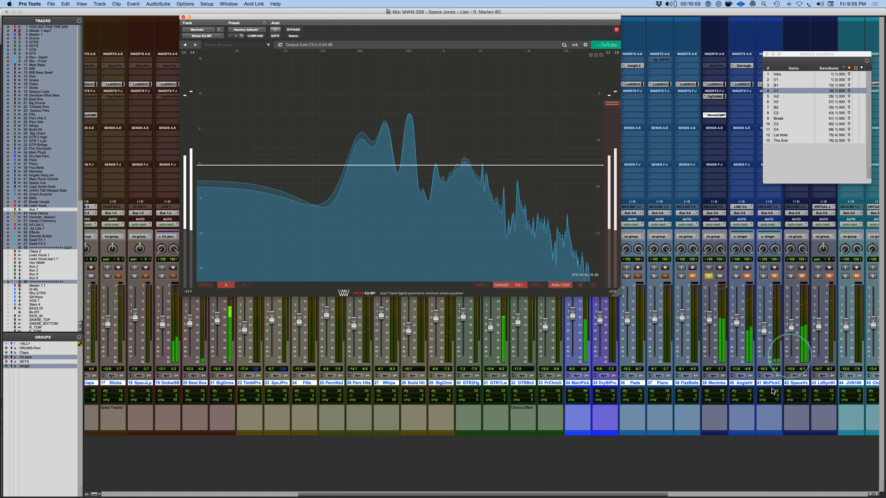
# Make a slight adjustment to the Lead Vocal track's volume fader while the mix plays.
pyautogui.hscroll(3, 769, 394)
pyautogui.hscroll(4, 768, 392)
pyautogui.click(795, 304)
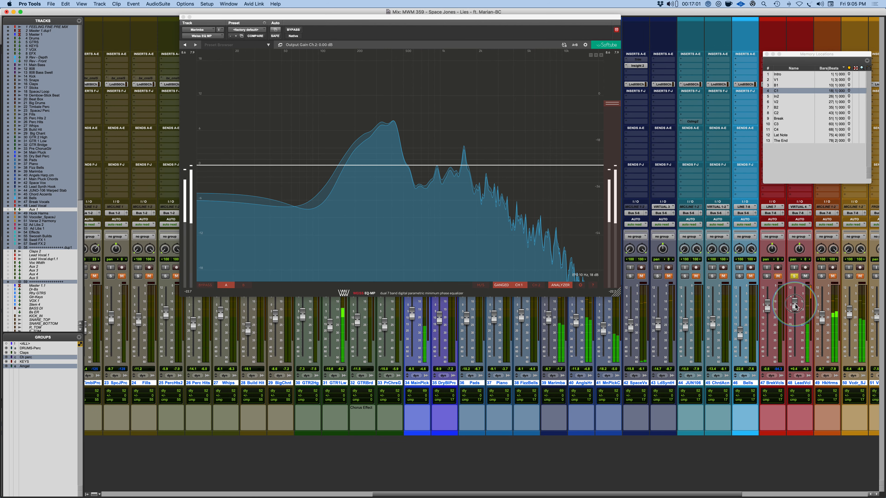
pyautogui.moveTo(795, 303); pyautogui.dragTo(795, 304)
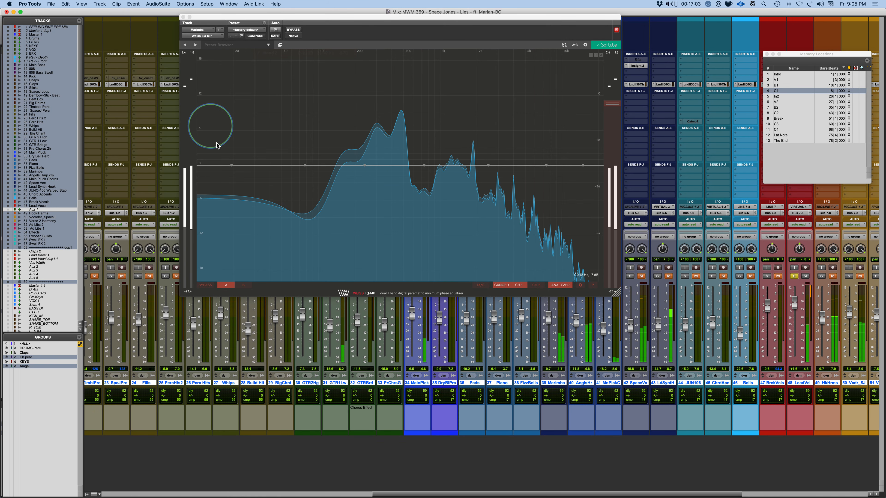
# Boost the Marimba by 3.89 dB at 2240 Hz with the Band 6 high shelf and enable a Band 1 high-pass filter at about 28 Hz.
pyautogui.moveTo(545, 167)
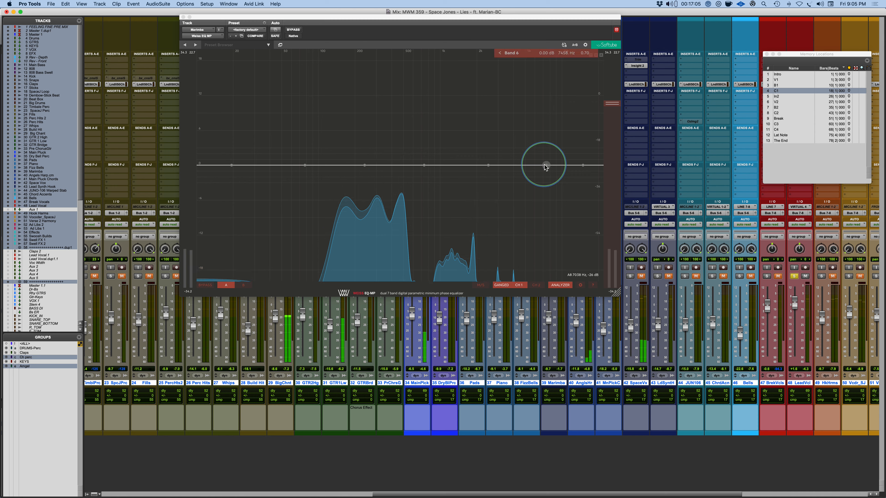
pyautogui.moveTo(547, 167); pyautogui.dragTo(482, 143)
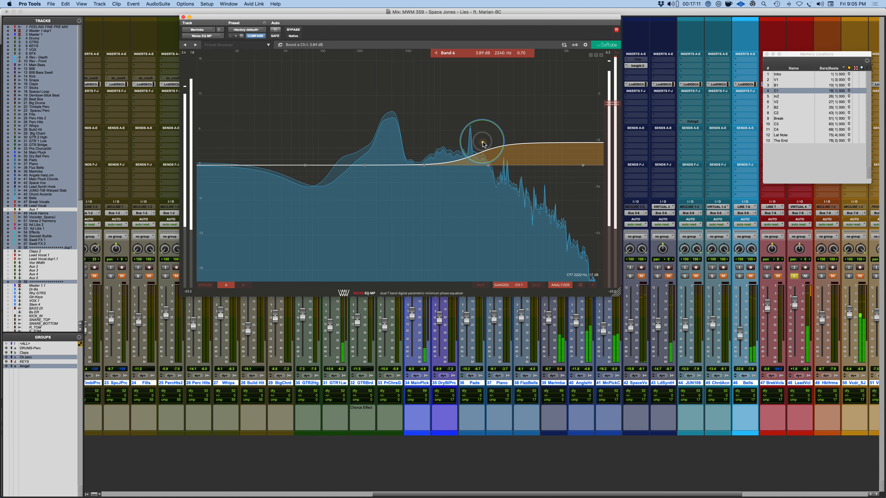
pyautogui.press('space')
pyautogui.click(232, 168)
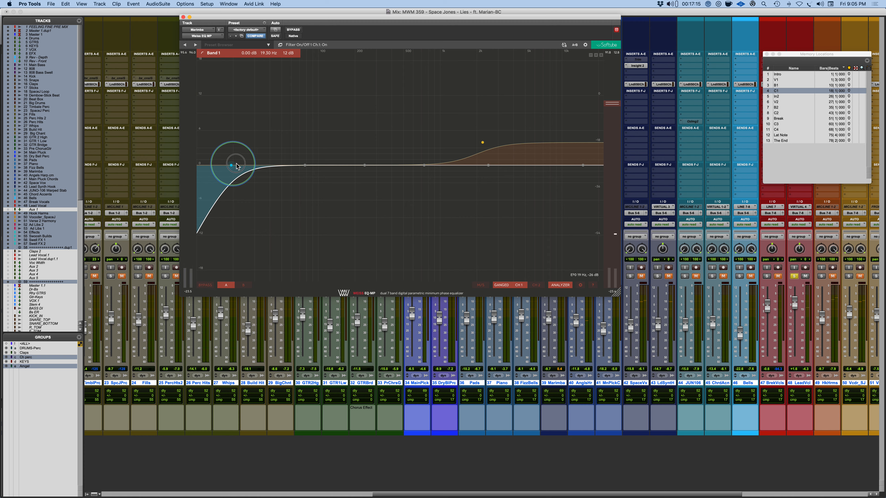
pyautogui.moveTo(236, 167); pyautogui.dragTo(252, 166)
pyautogui.press('space')
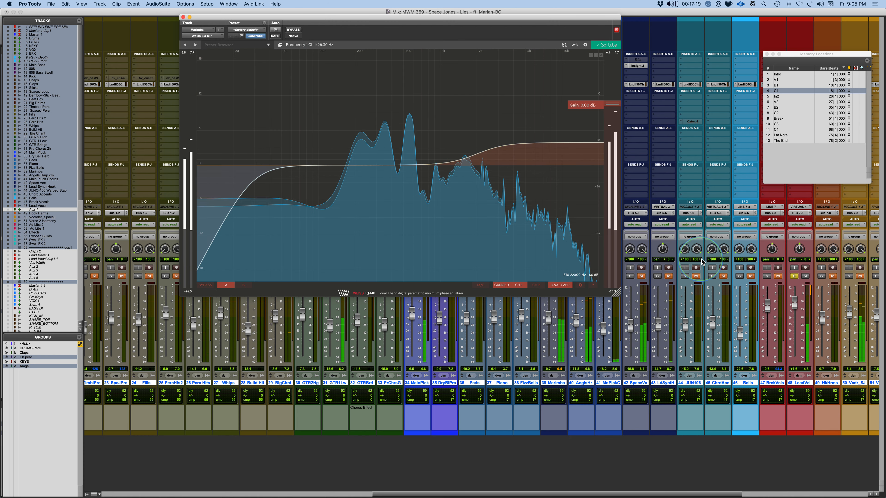
# Check the Marimba within the mix using its solo and set its Band 1 high-pass filter to 31.70 Hz.
pyautogui.hscroll(-5, 702, 262)
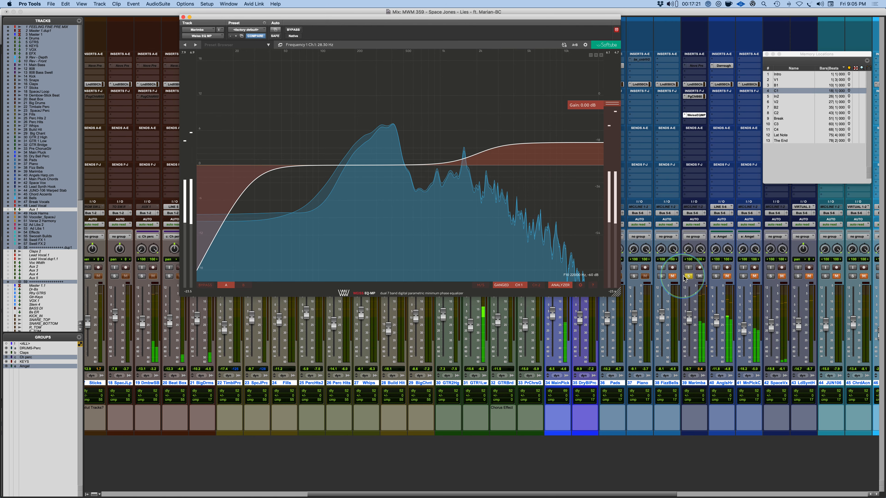
pyautogui.click(686, 278)
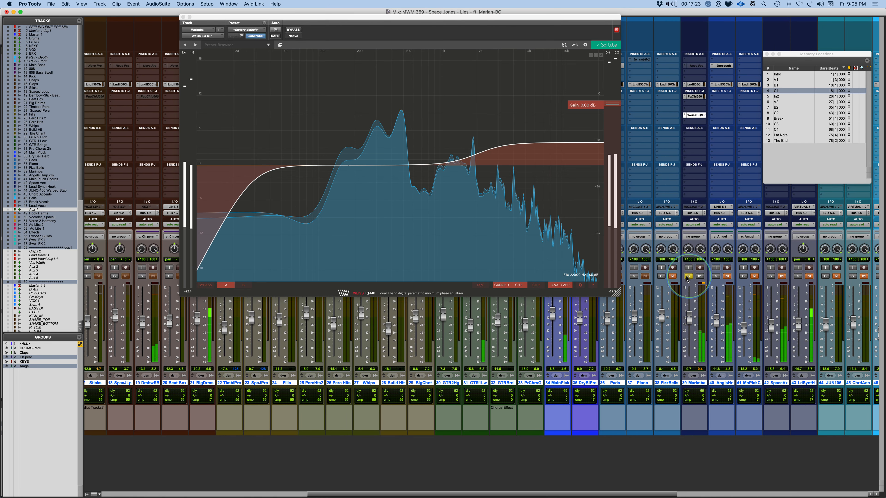
pyautogui.moveTo(250, 164); pyautogui.dragTo(258, 166)
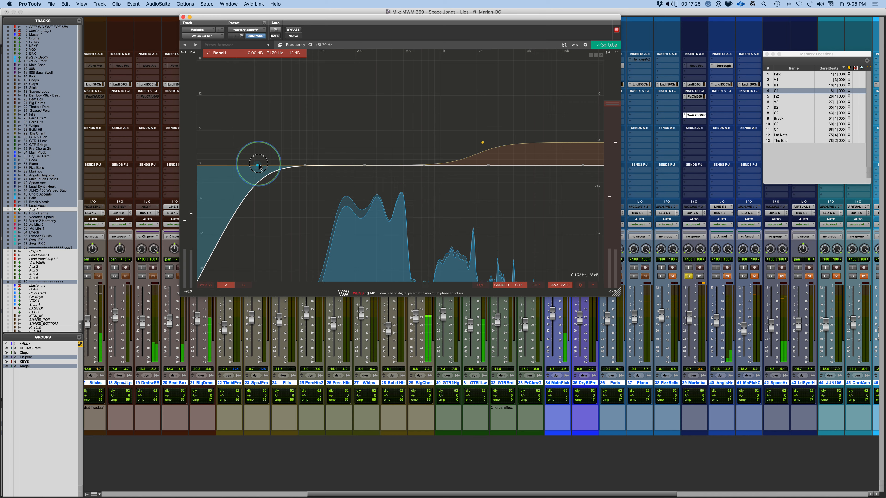
# Set the Marimba's Band 6 high shelf to 4.67 dB at a slightly lower frequency, reduce the output gain to -0.40 dB and stop playback.
pyautogui.moveTo(483, 142); pyautogui.dragTo(472, 139)
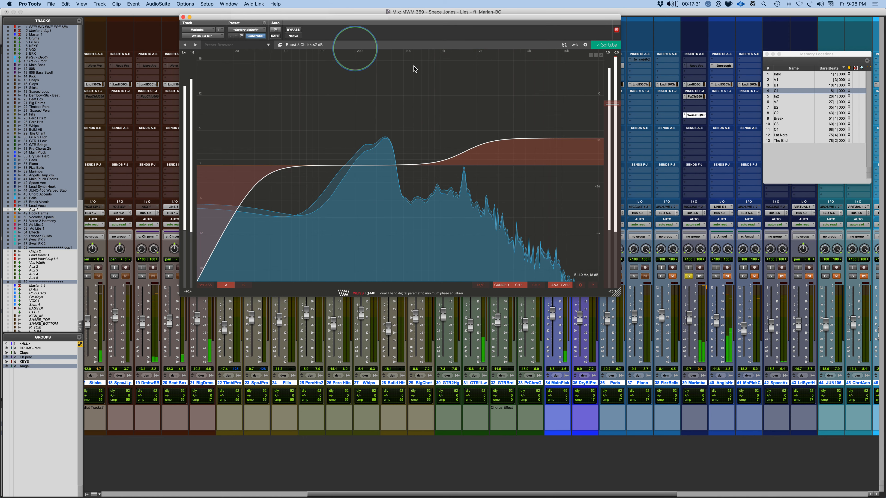
pyautogui.moveTo(611, 103); pyautogui.dragTo(613, 109)
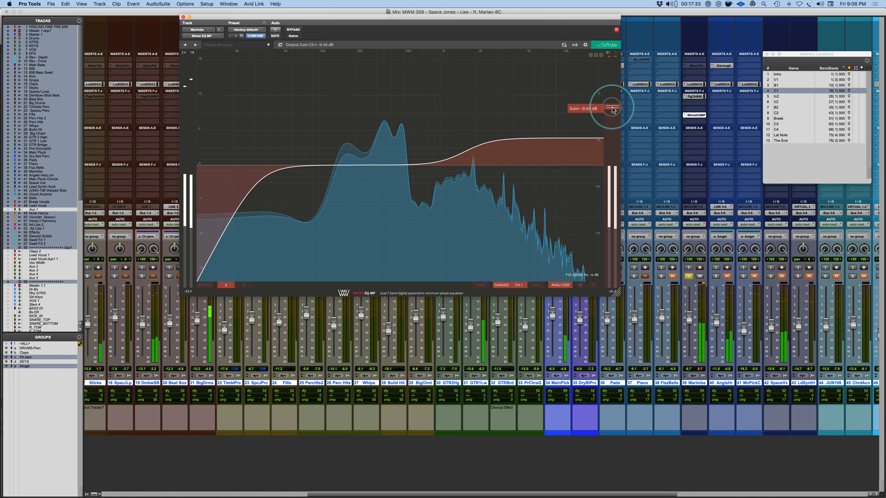
pyautogui.press('space')
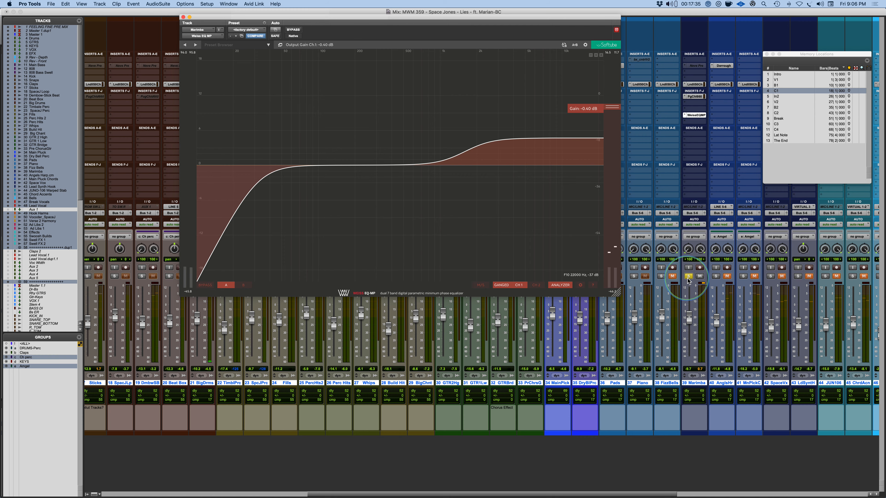
# Take the Marimba track out of solo and play the full mix.
pyautogui.click(688, 276)
pyautogui.press('space')
pyautogui.click(589, 434)
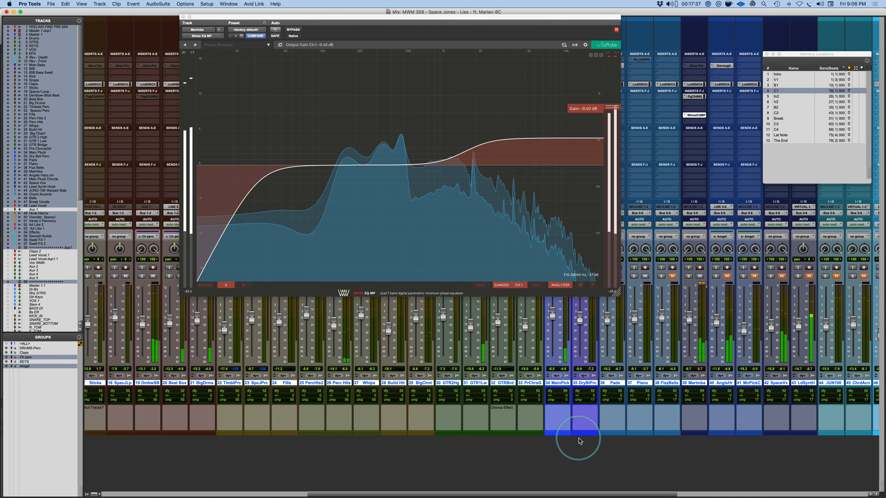
pyautogui.hscroll(1, 579, 438)
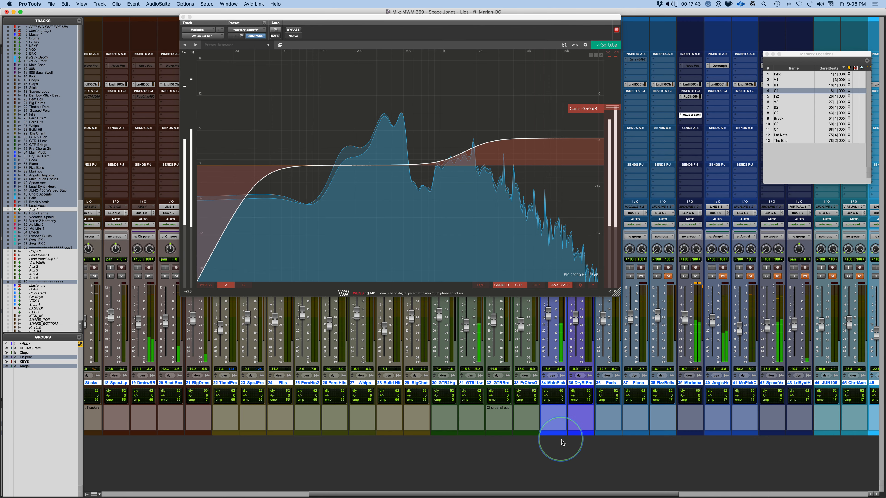
# Open the Lead Vocal's Weiss EQ MP, take it out of bypass and play the track soloed.
pyautogui.hscroll(5, 663, 430)
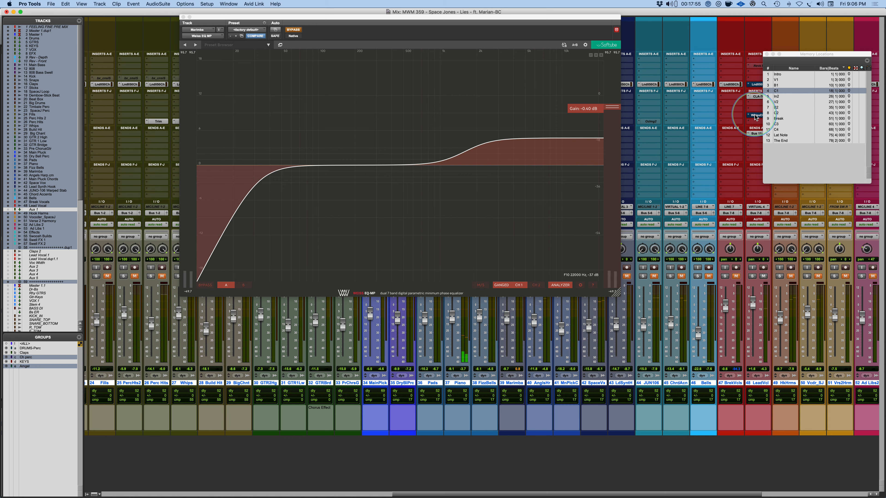
pyautogui.click(757, 116)
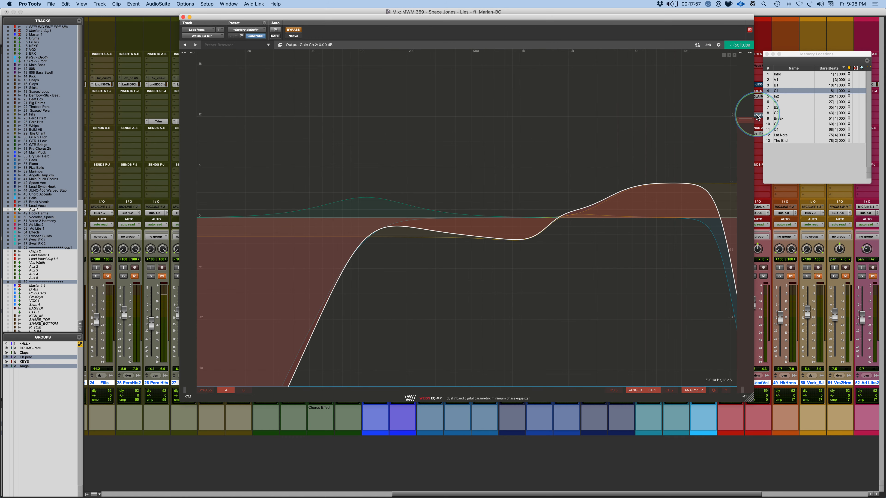
pyautogui.moveTo(588, 19); pyautogui.dragTo(555, 23)
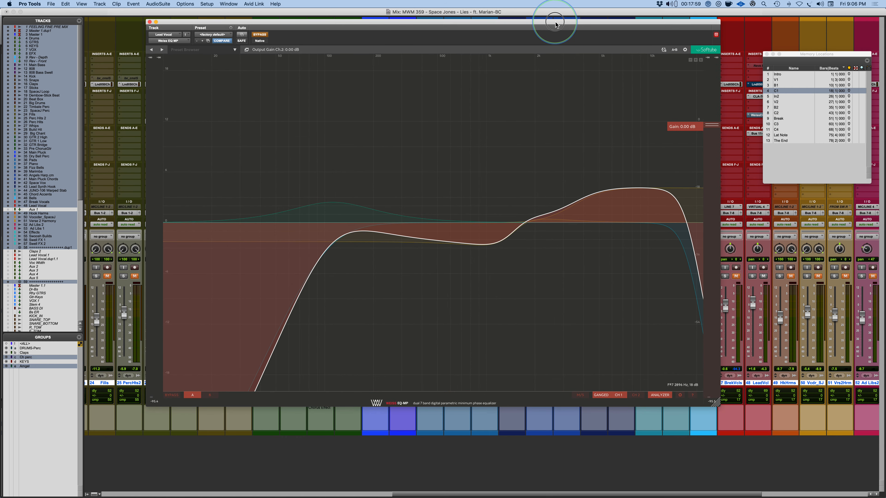
pyautogui.click(754, 115)
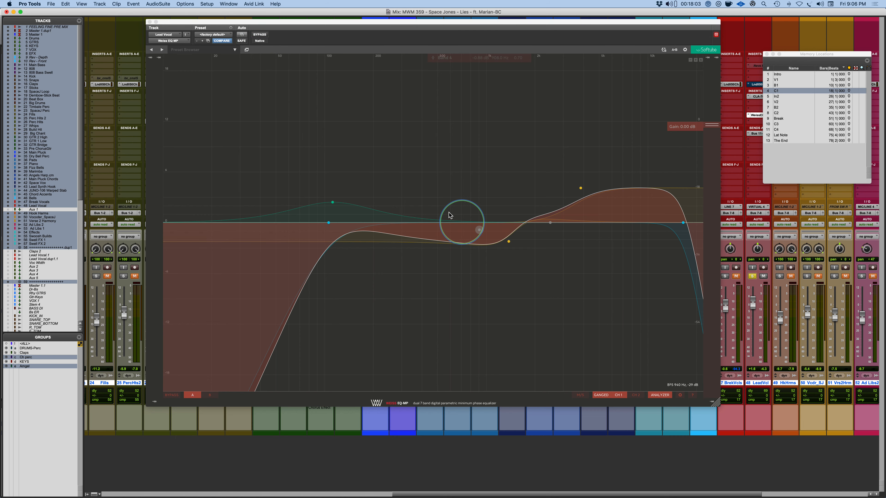
pyautogui.press('space')
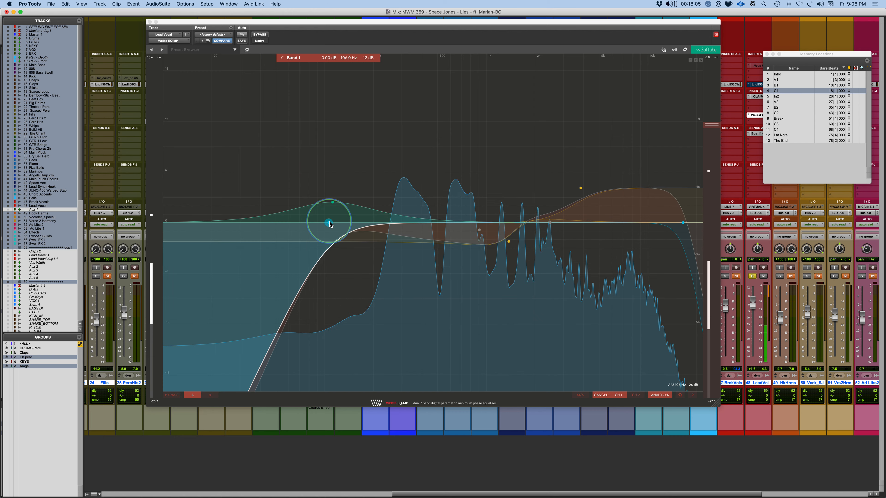
# Shape the Lead Vocal's Band 2 low shelf to -2.19 dB at 1260 Hz with a Q of 1.18.
pyautogui.moveTo(508, 241); pyautogui.dragTo(506, 230)
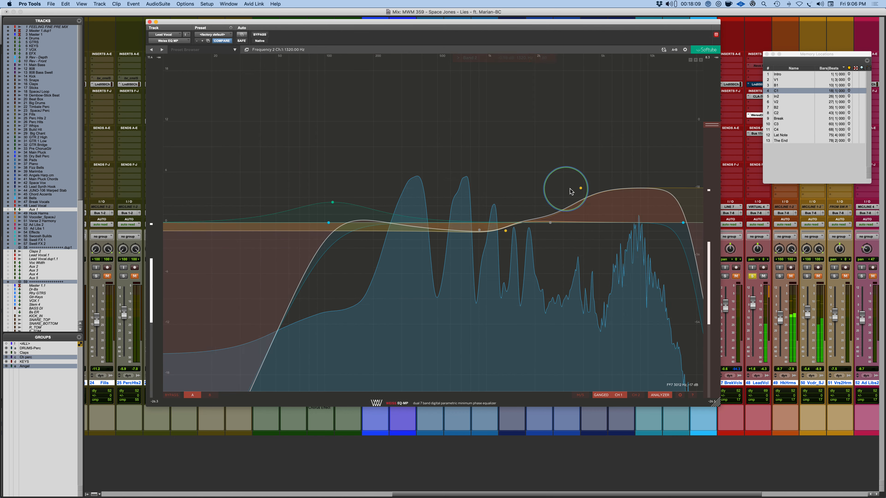
pyautogui.moveTo(580, 189); pyautogui.dragTo(581, 200)
pyautogui.moveTo(506, 231); pyautogui.dragTo(501, 204)
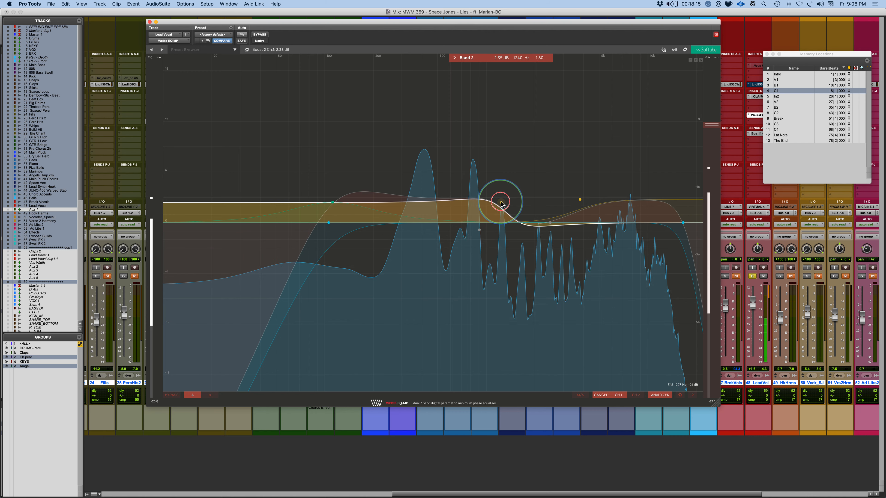
pyautogui.moveTo(495, 254); pyautogui.dragTo(503, 298)
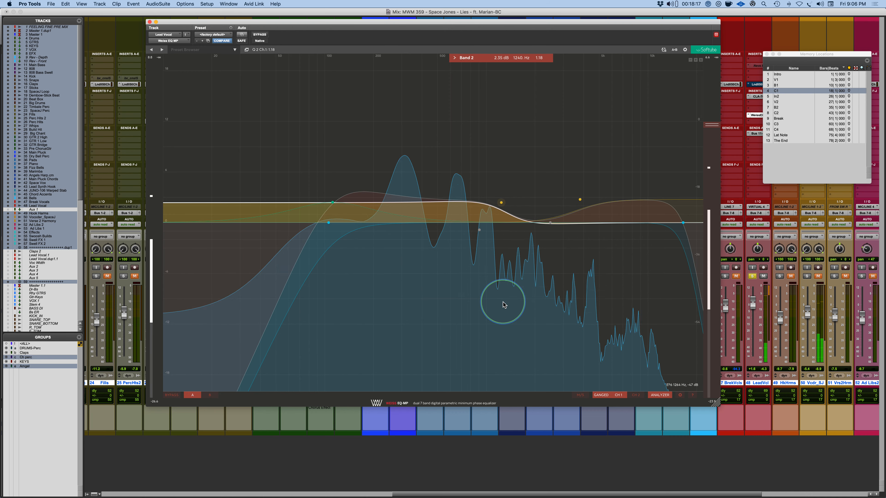
pyautogui.moveTo(502, 202); pyautogui.dragTo(505, 242)
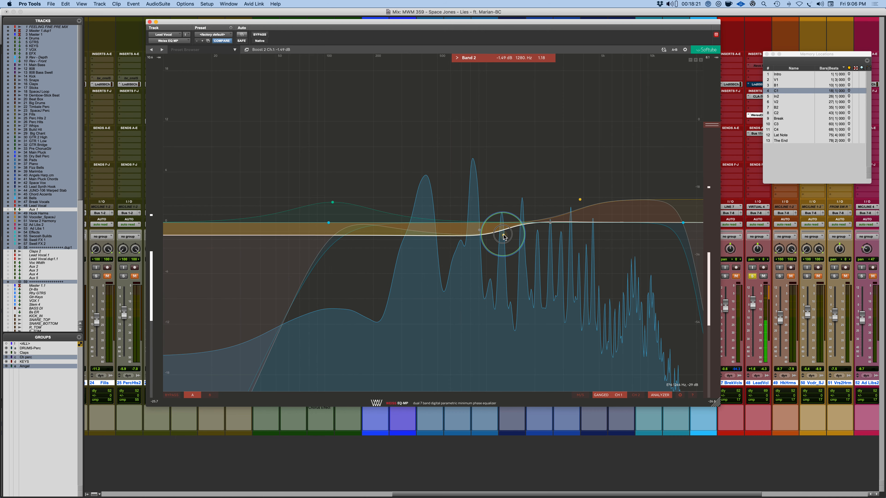
pyautogui.moveTo(503, 237); pyautogui.dragTo(504, 240)
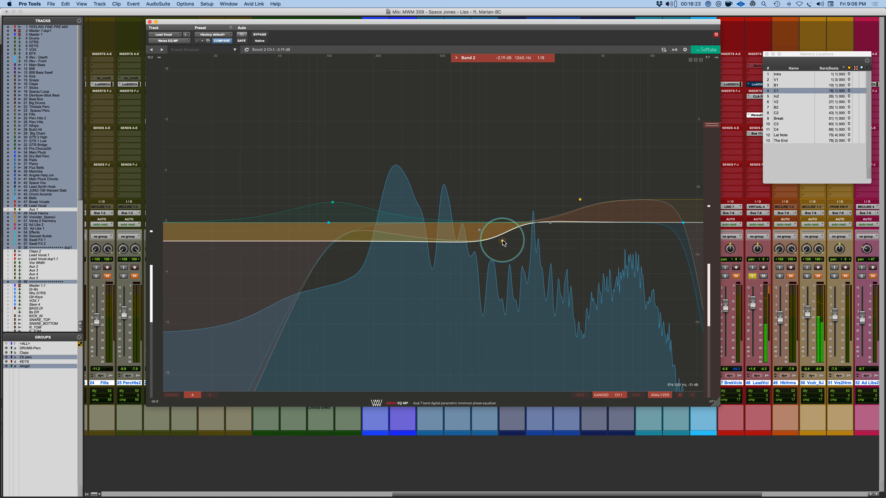
# Set the Lead Vocal's Band 6 high shelf to 4.93 dB at 5630 Hz and raise the Band 3 boost to 4.44 dB.
pyautogui.moveTo(579, 199); pyautogui.dragTo(610, 178)
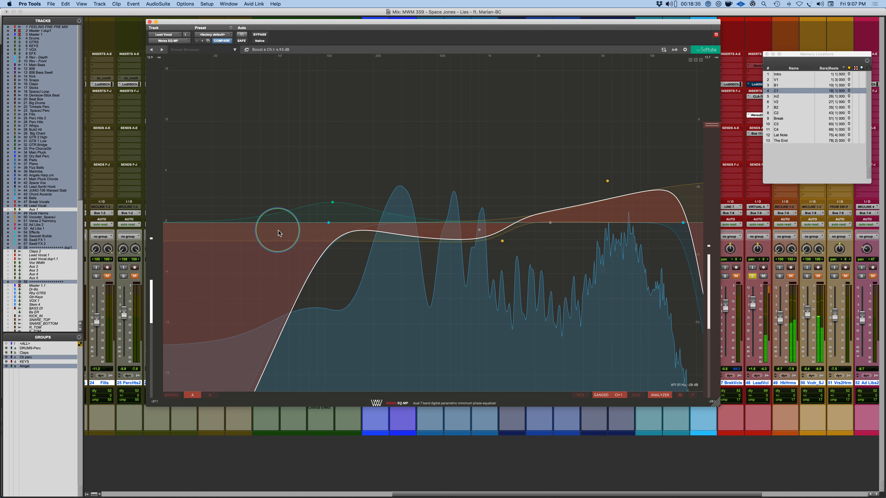
pyautogui.moveTo(332, 202); pyautogui.dragTo(300, 185)
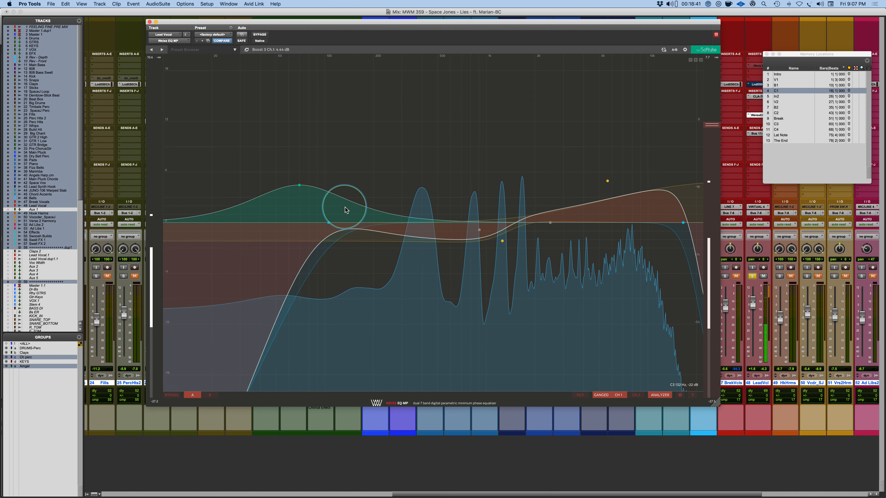
# Set the Band 1 high-pass filter to 136 Hz and compare the Lead Vocal with the EQ bypassed and active.
pyautogui.moveTo(330, 223); pyautogui.dragTo(345, 222)
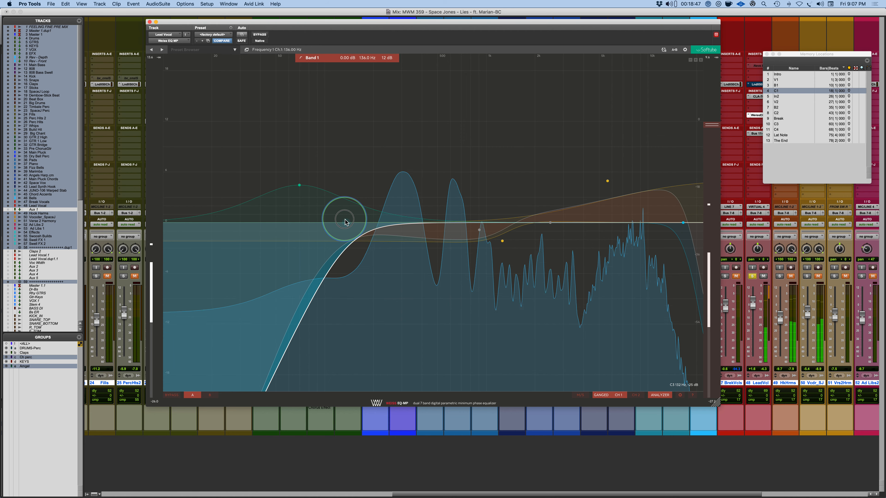
pyautogui.click(259, 35)
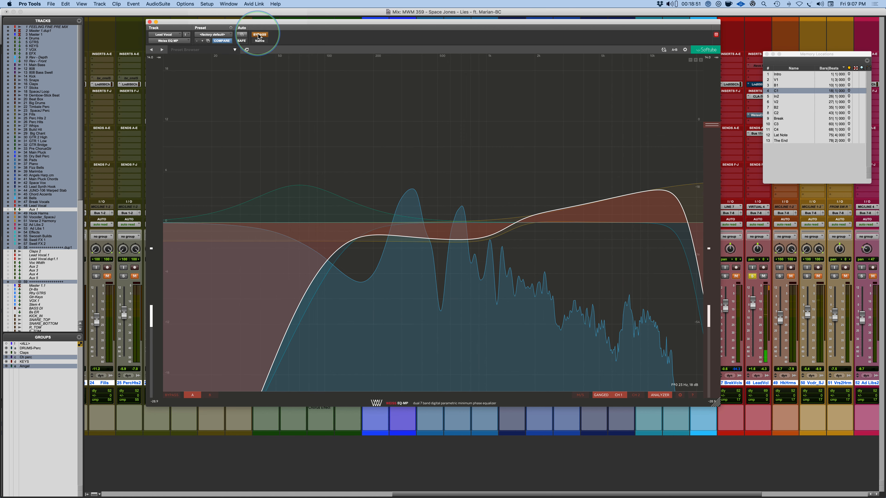
pyautogui.click(259, 34)
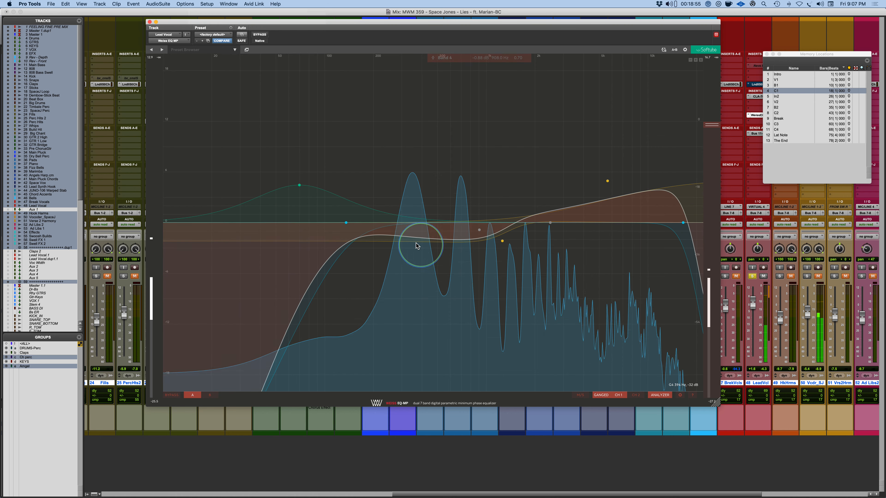
# Try a Band 4 peak boost of 2.27 dB at 849 Hz on the Lead Vocal and switch the band off.
pyautogui.moveTo(480, 231)
pyautogui.moveTo(477, 233); pyautogui.dragTo(474, 204)
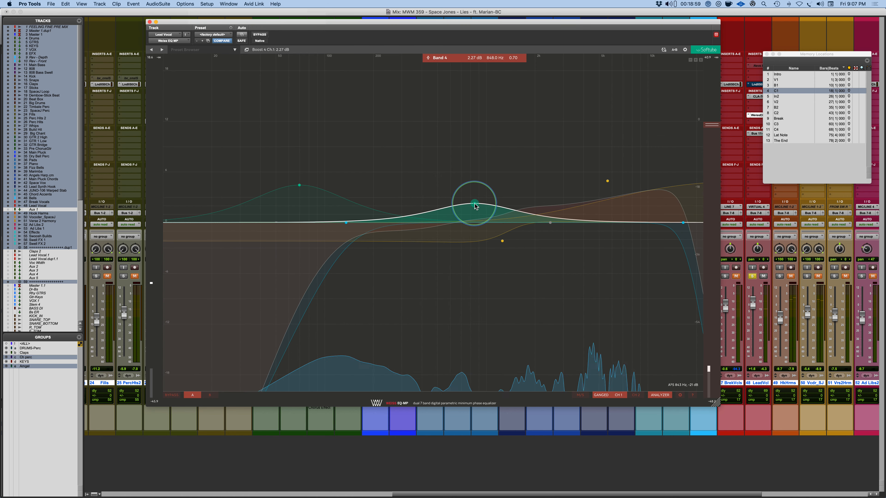
pyautogui.doubleClick(475, 204)
# Set the Band 2 low shelf to -1.66 dB at 970 Hz and compare the vocal with the EQ bypassed and active.
pyautogui.moveTo(501, 242)
pyautogui.mouseDown()
pyautogui.moveTo(471, 241)
pyautogui.moveTo(485, 236)
pyautogui.mouseUp()
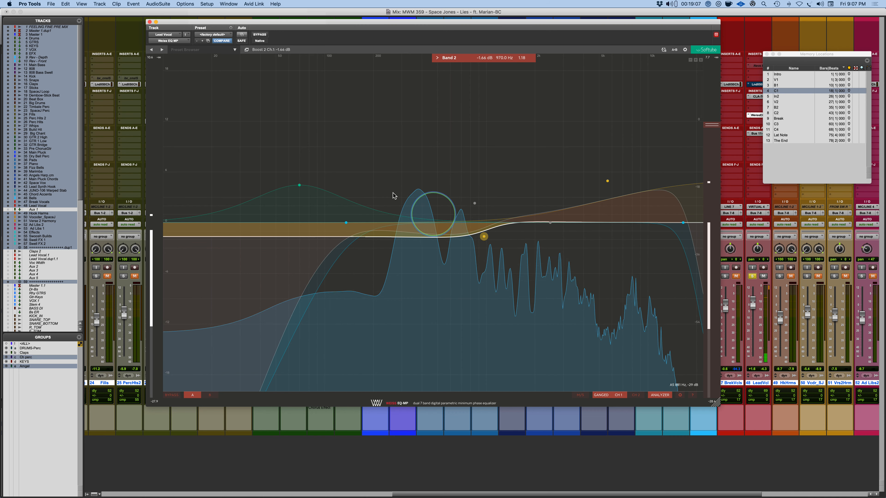
pyautogui.click(259, 34)
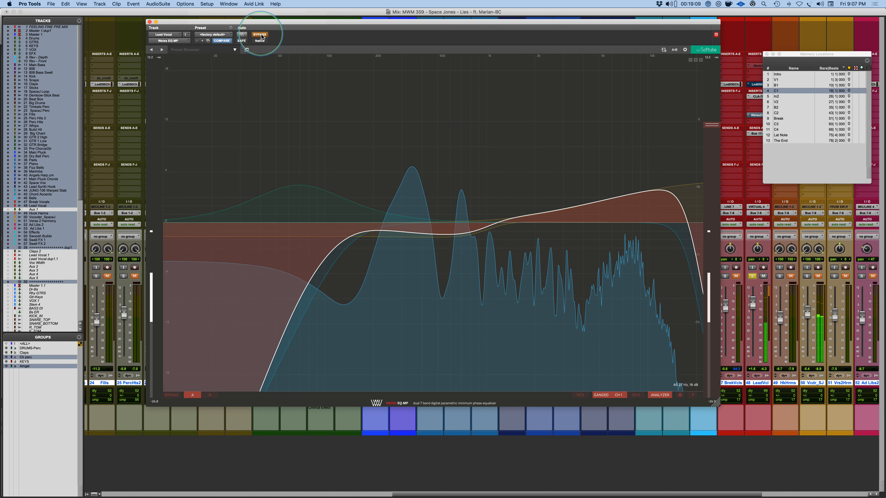
pyautogui.click(260, 35)
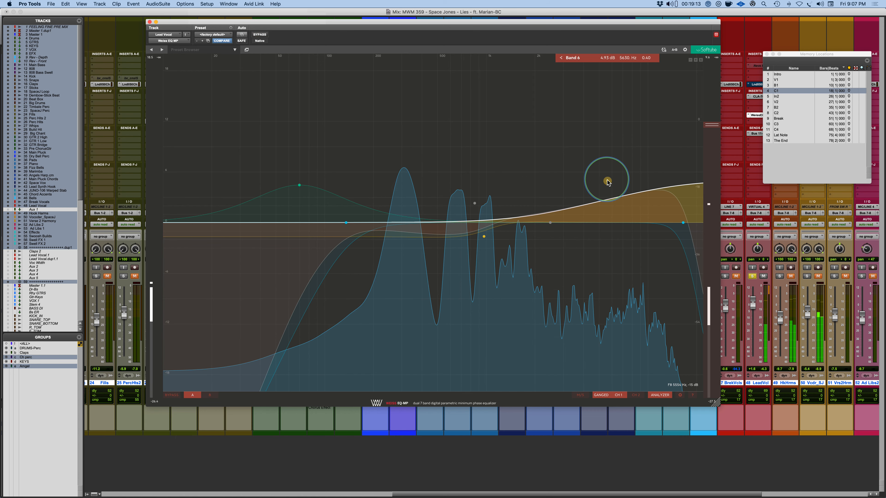
# Raise the Band 6 high shelf slightly, set Band 2 to -1.72 dB at 960 Hz and check against the bypassed vocal.
pyautogui.moveTo(607, 181); pyautogui.dragTo(608, 177)
pyautogui.moveTo(485, 238); pyautogui.dragTo(483, 239)
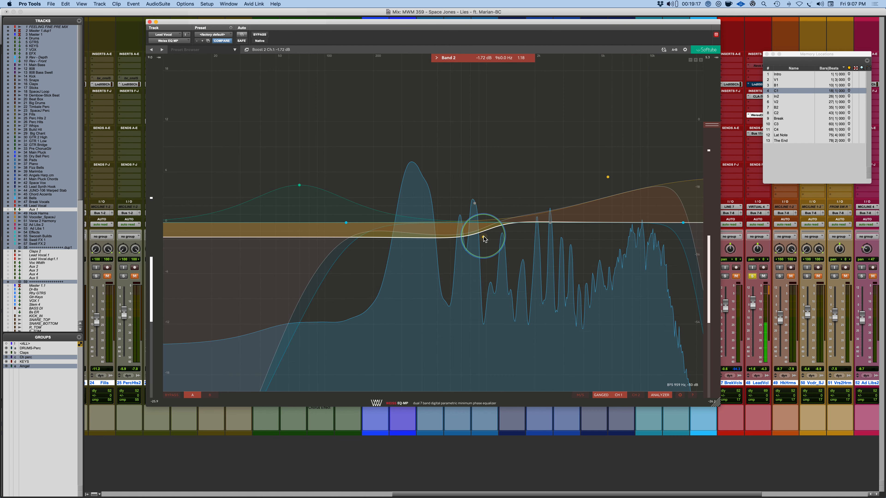
pyautogui.click(259, 36)
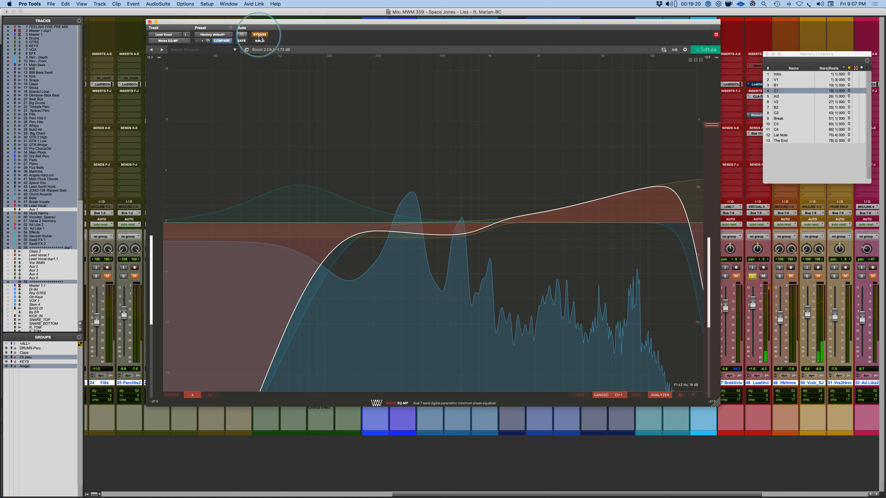
# Take the Lead Vocal out of solo and bypass its Weiss EQ MP.
pyautogui.click(753, 276)
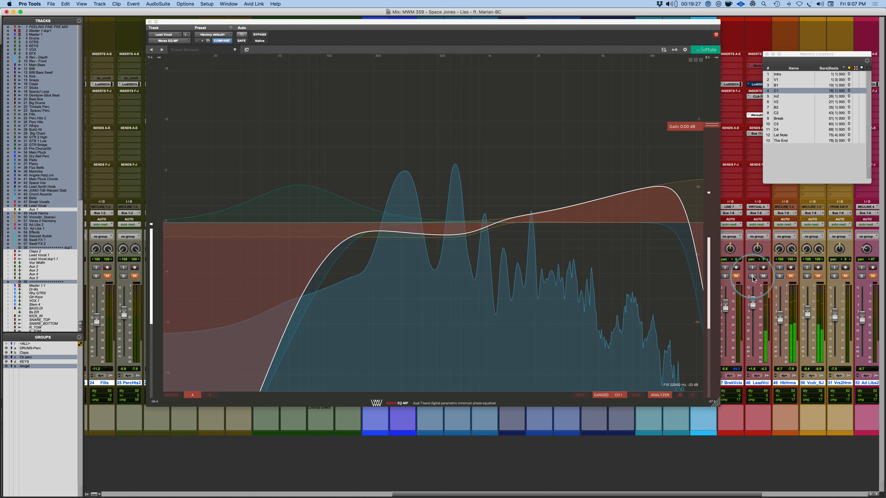
pyautogui.keyDown('super'); pyautogui.click(754, 116); pyautogui.keyUp('super')
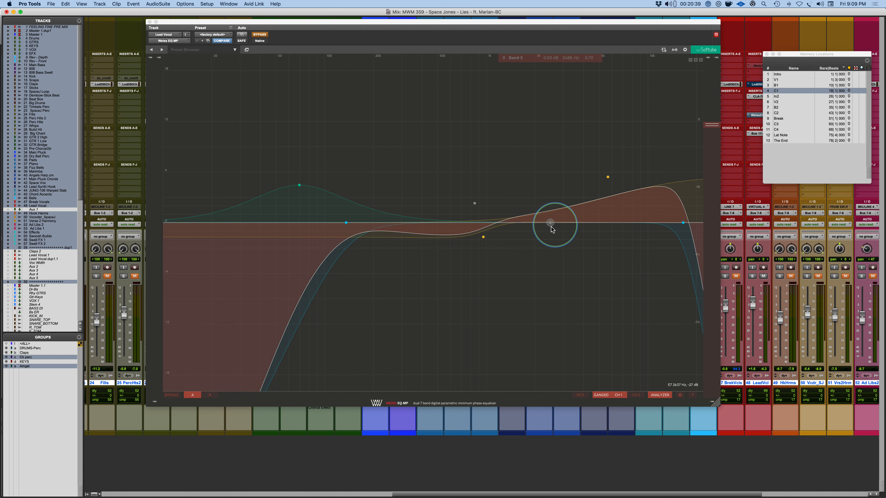
# Boost the Lead Vocal's Band 5 peak by 6.53 dB at 2310 Hz and narrow it to a Q of 199.3.
pyautogui.moveTo(551, 227); pyautogui.dragTo(549, 22)
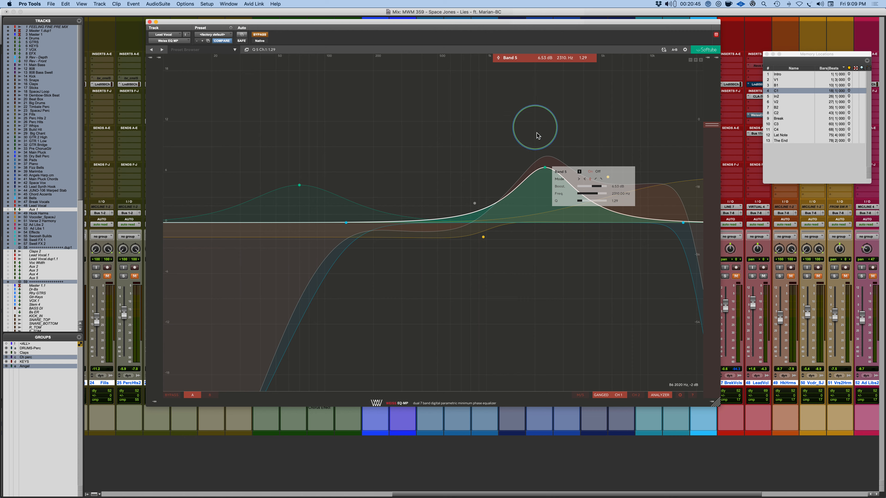
pyautogui.moveTo(544, 169); pyautogui.dragTo(567, 10)
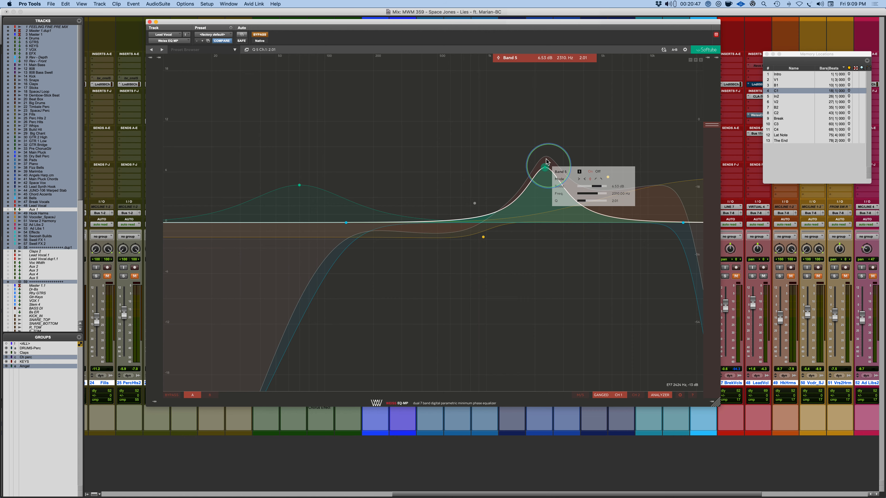
pyautogui.click(545, 168)
pyautogui.scroll(3, 545, 168)
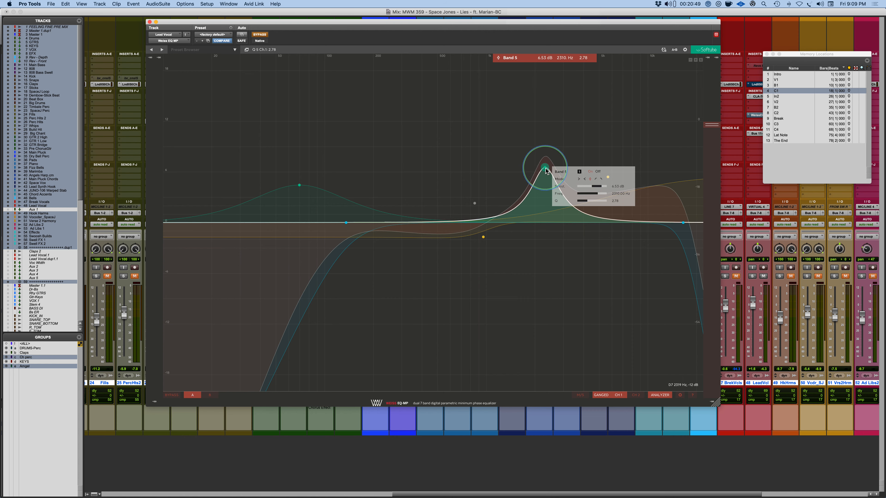
pyautogui.scroll(15, 546, 170)
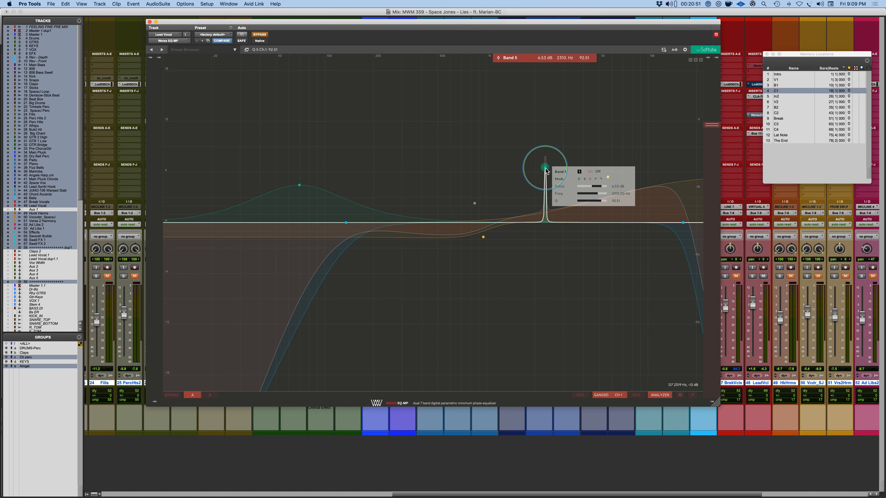
pyautogui.scroll(2, 546, 170)
# Turn Band 5 into an -11.1 dB notch at 2840 Hz with a Q of 650 and disable the band.
pyautogui.moveTo(546, 170); pyautogui.dragTo(561, 320)
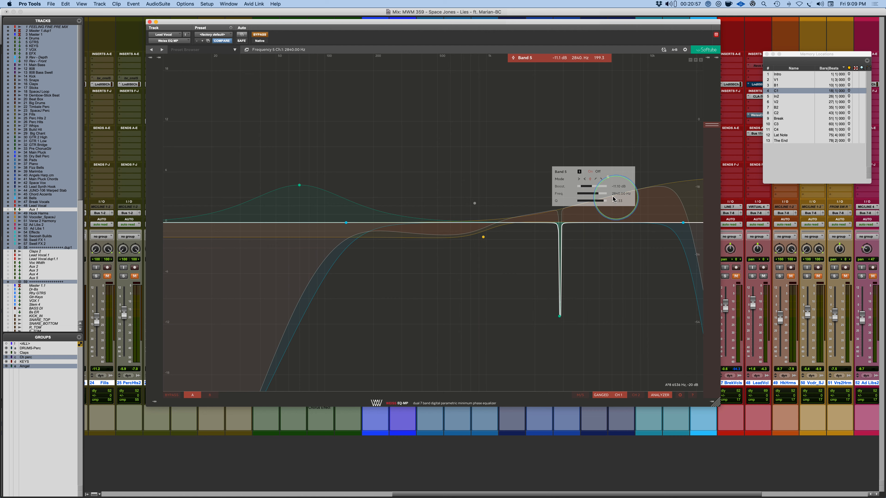
pyautogui.moveTo(604, 201); pyautogui.dragTo(634, 205)
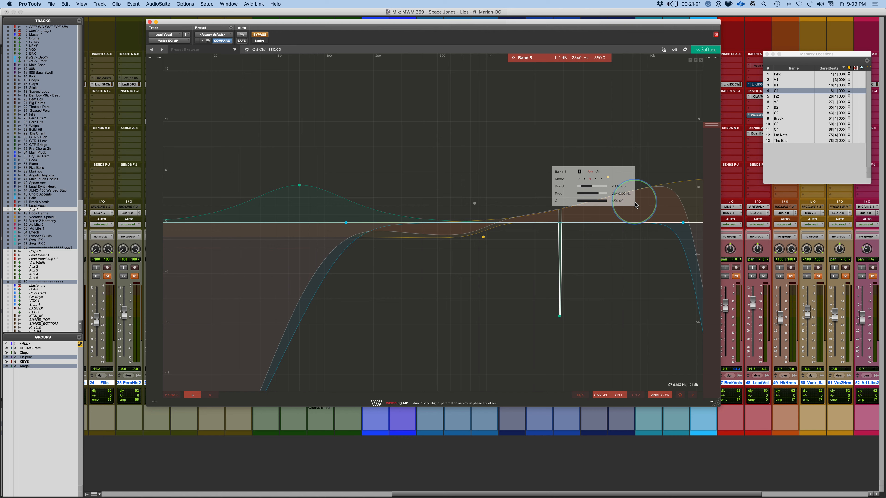
pyautogui.click(598, 171)
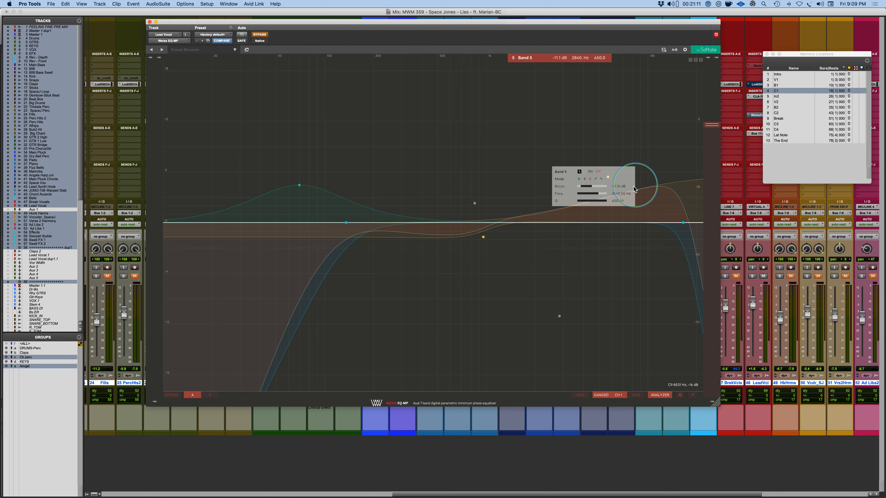
# Move the Band 5 parameter box clear of the curve and switch to the Plugin of the Week presentation slide.
pyautogui.moveTo(617, 170); pyautogui.dragTo(522, 117)
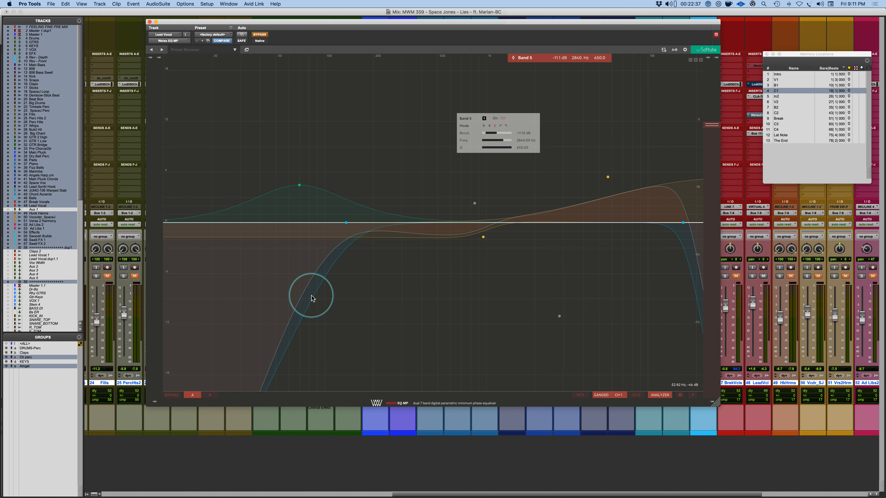
pyautogui.press('super+Tab')
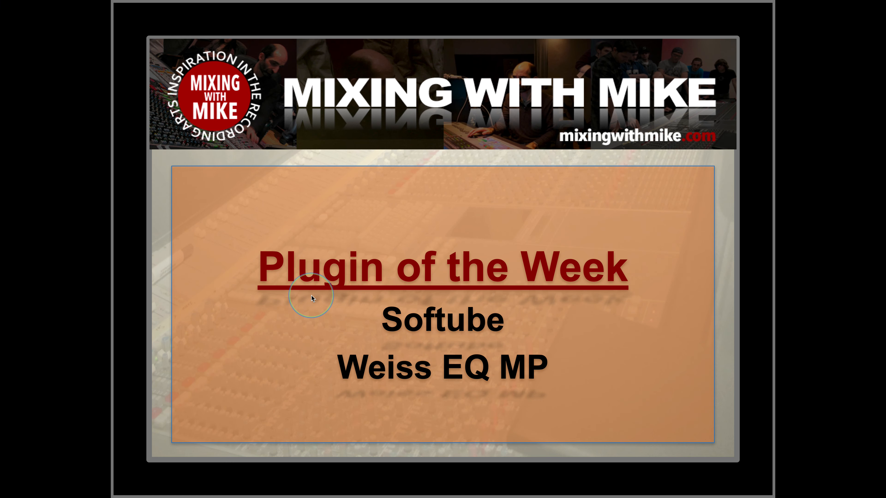